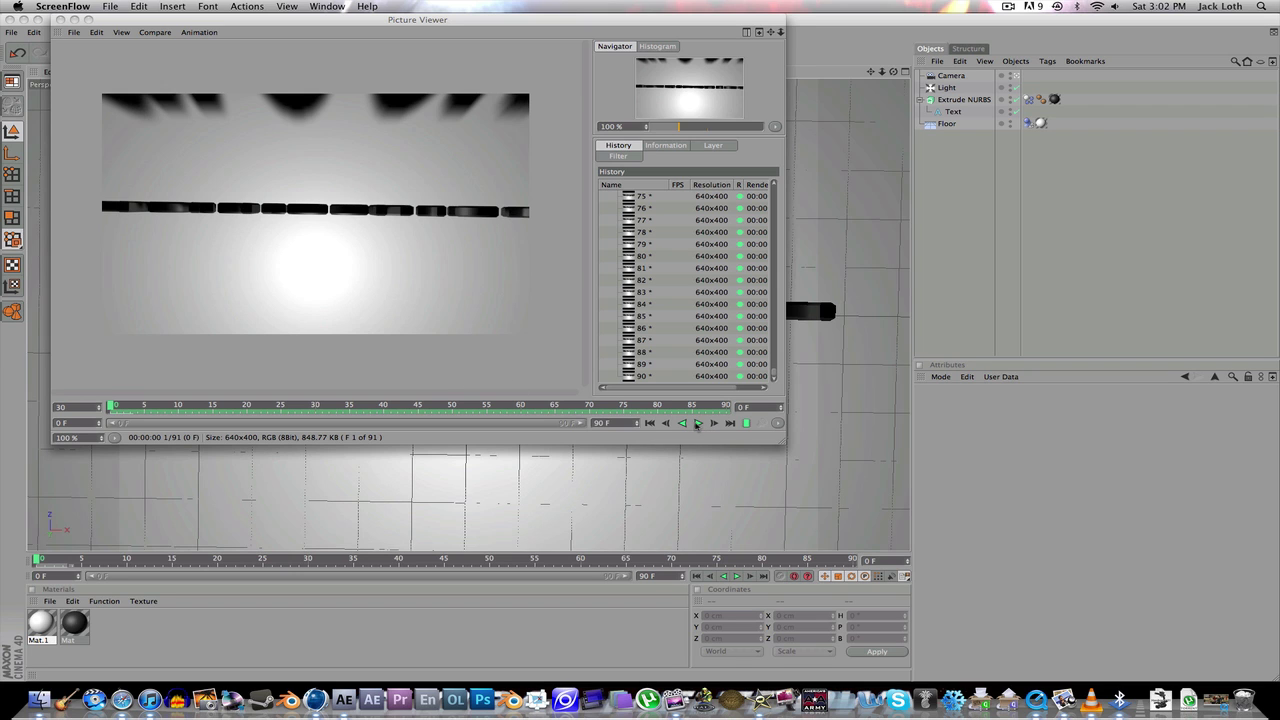
Play the rendered Hardrock131 animation in the Picture Viewer, pause it, then scrub back to about frame 70
left_click(697, 424)
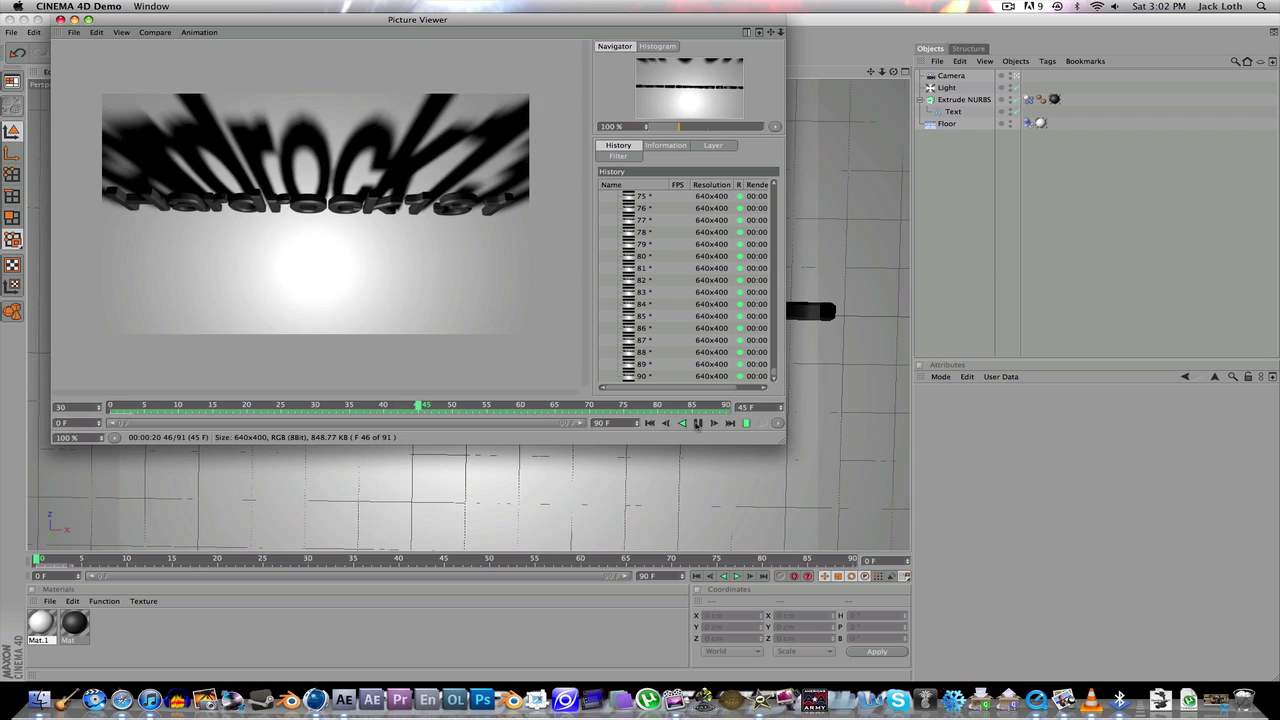
left_click(697, 424)
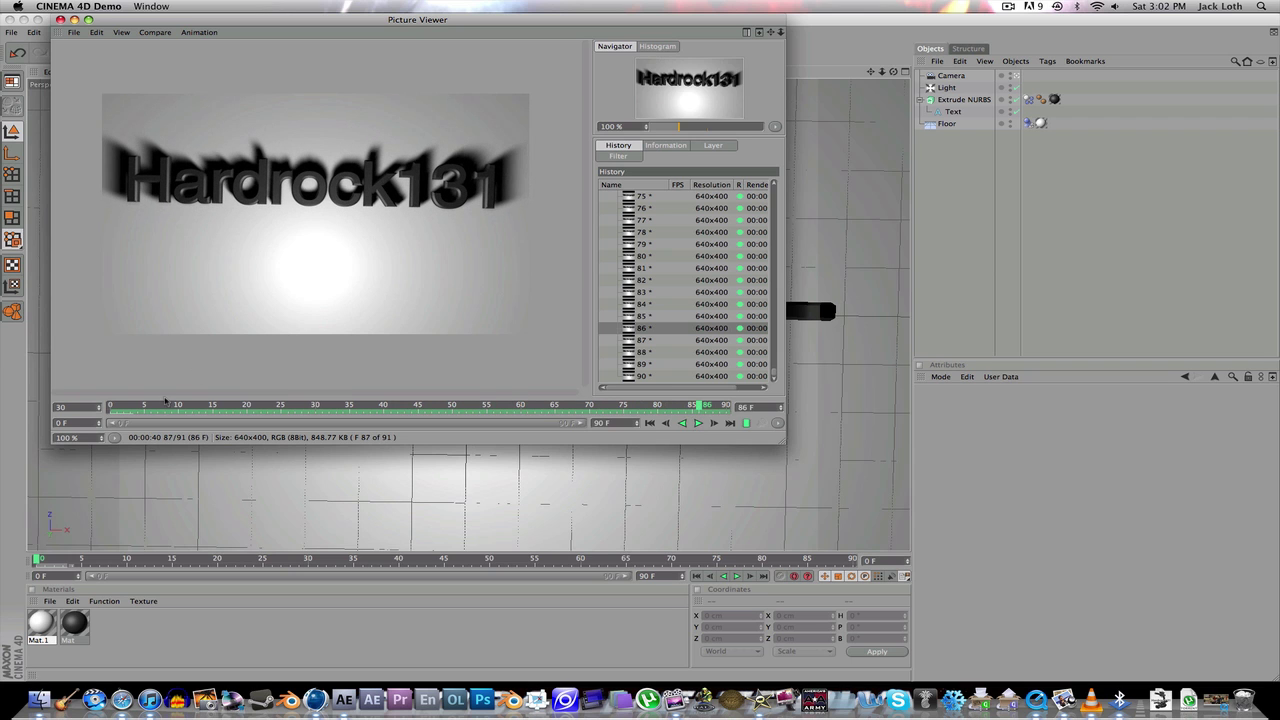
left_click_drag(166, 404, 688, 408)
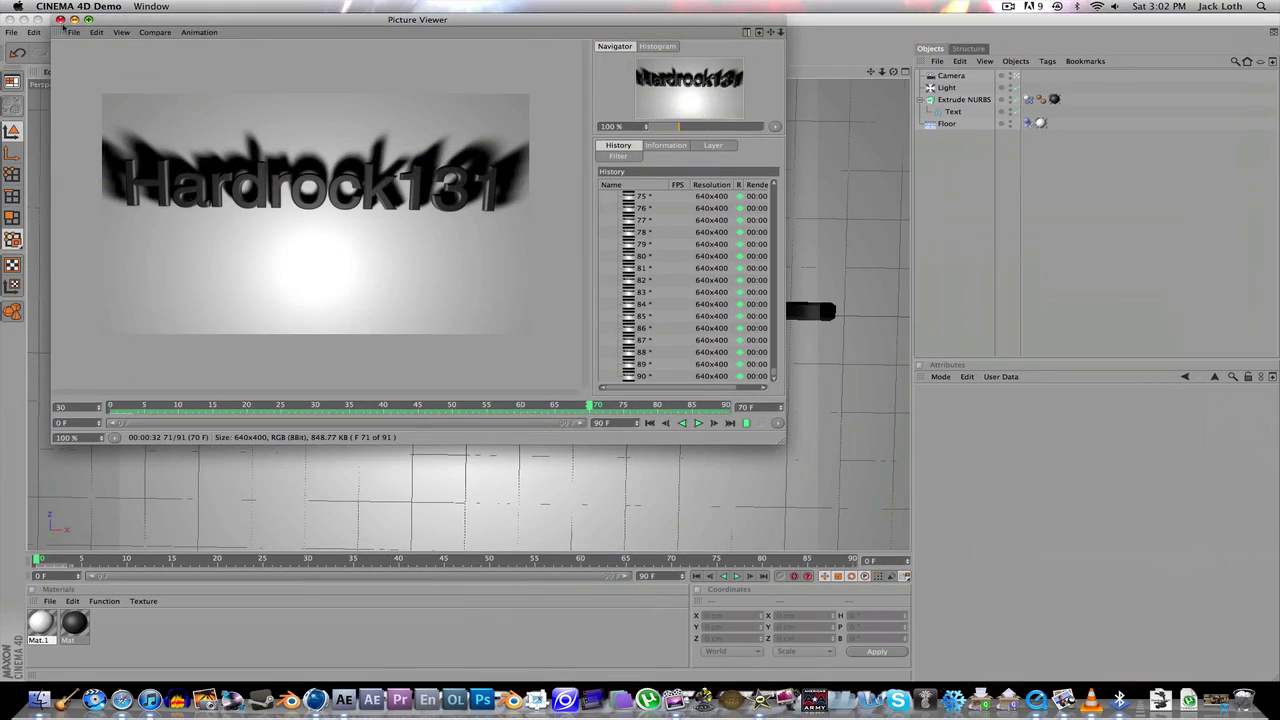
Close the Picture Viewer and start a new empty scene with File > New
left_click(61, 20)
left_click(12, 32)
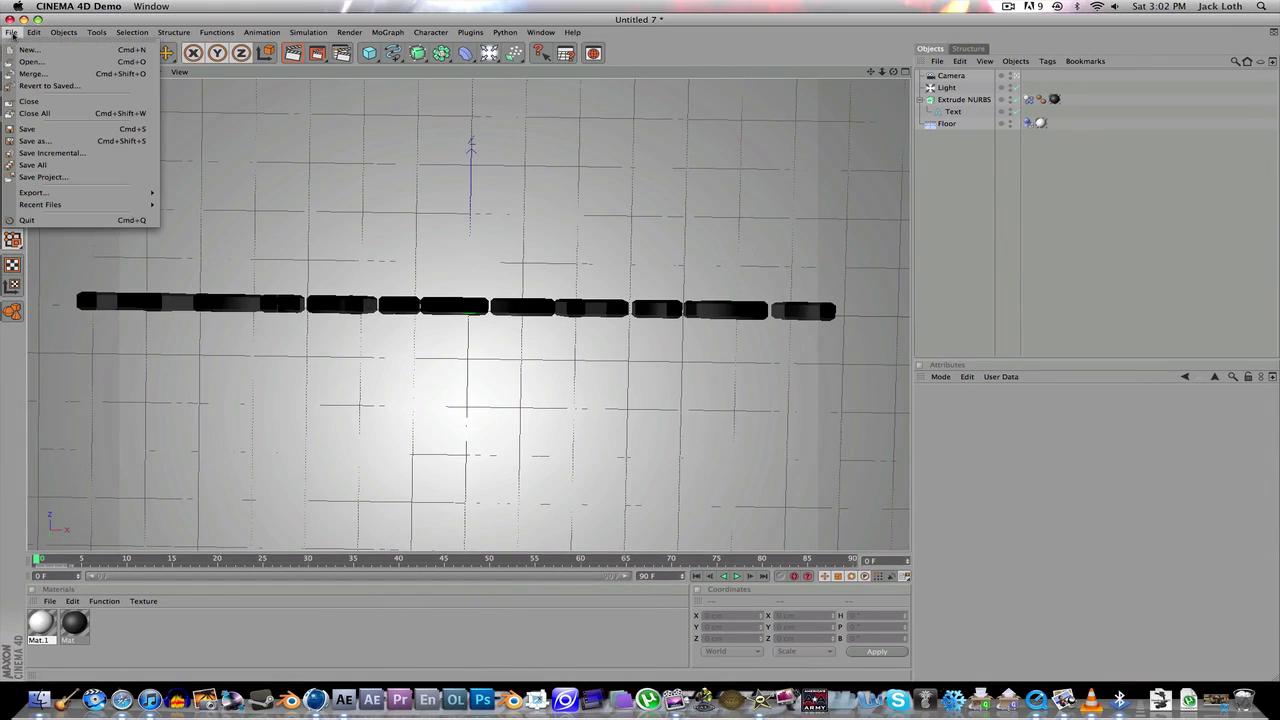
left_click(30, 49)
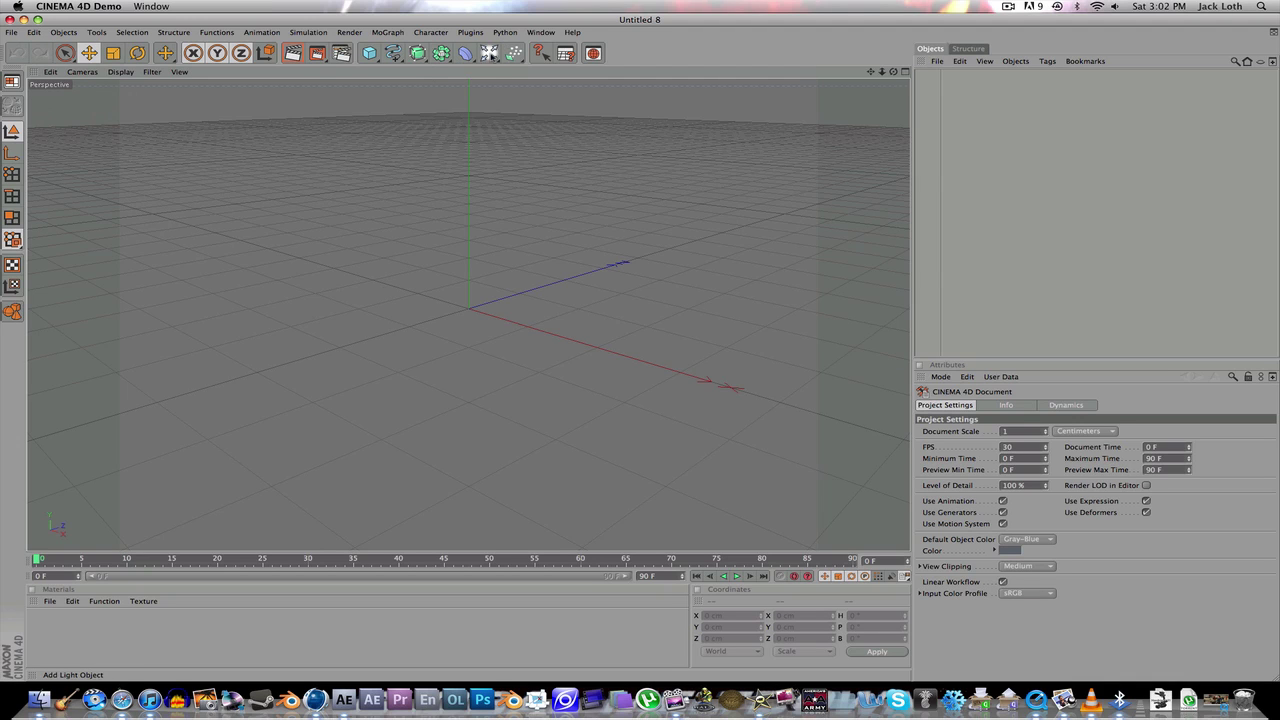
Add a Floor object and a Text spline reading 'Hardrock131' to the scene
left_click_drag(489, 53, 630, 150)
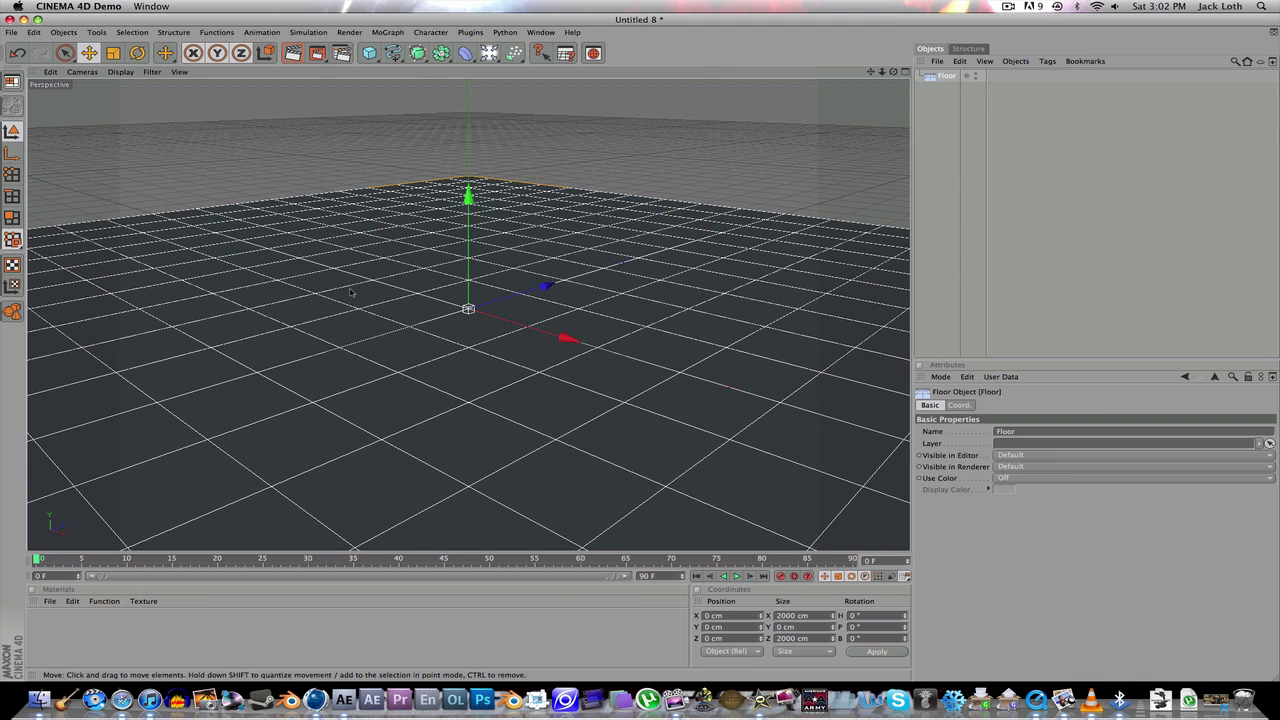
left_click_drag(350, 292, 330, 310, "alt")
left_click_drag(393, 54, 435, 171)
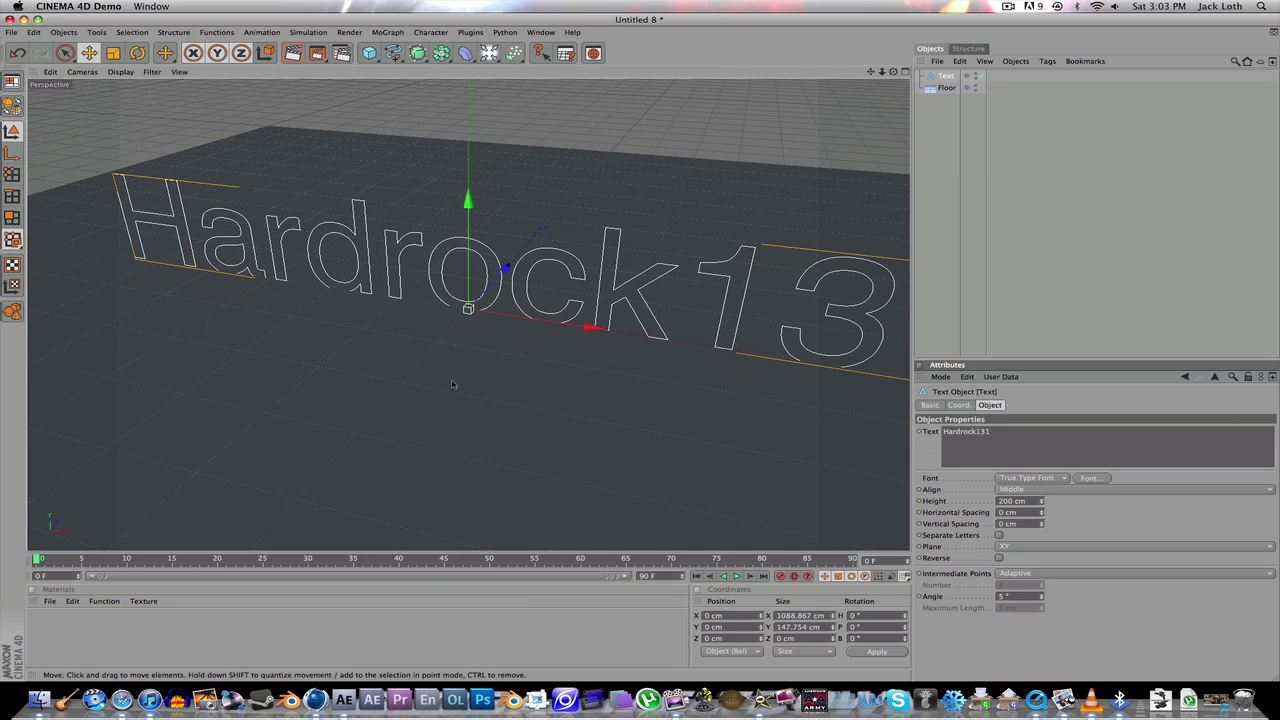
scroll(452, 384, "down", 5)
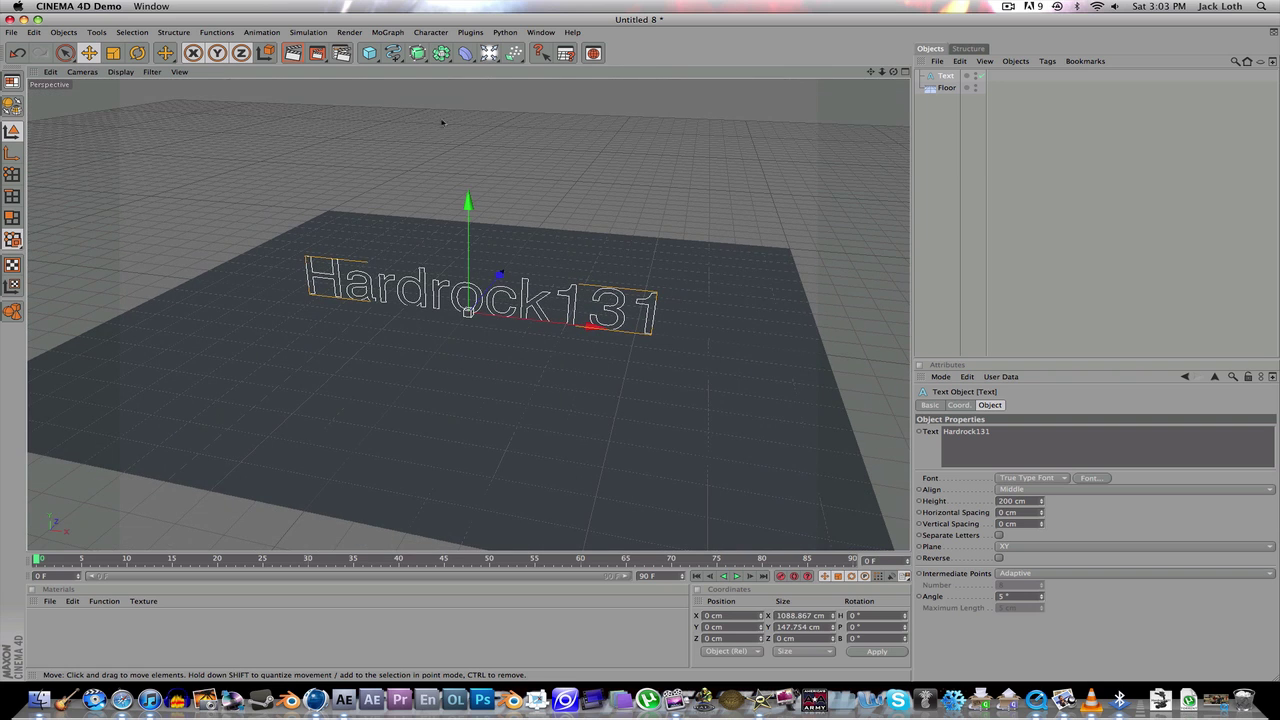
Add an Extrude NURBS and nest the Hardrock131 text spline under it
left_click_drag(418, 53, 458, 63)
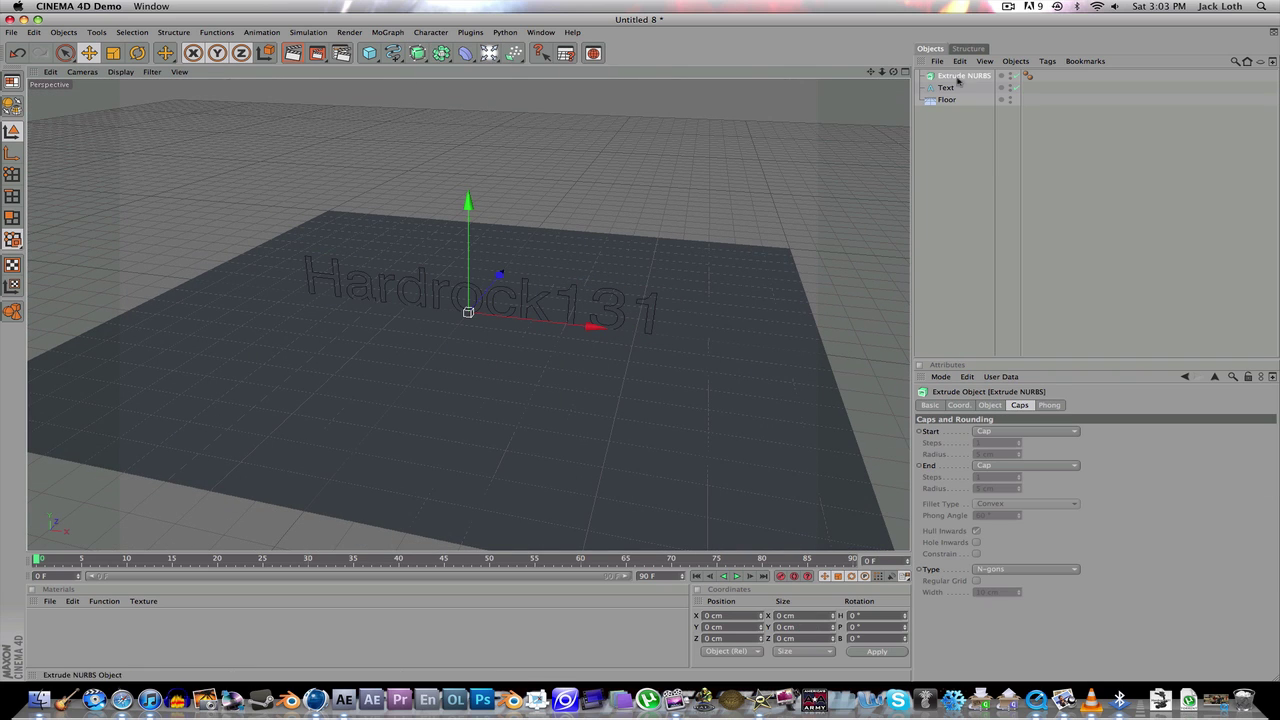
left_click_drag(956, 88, 961, 77)
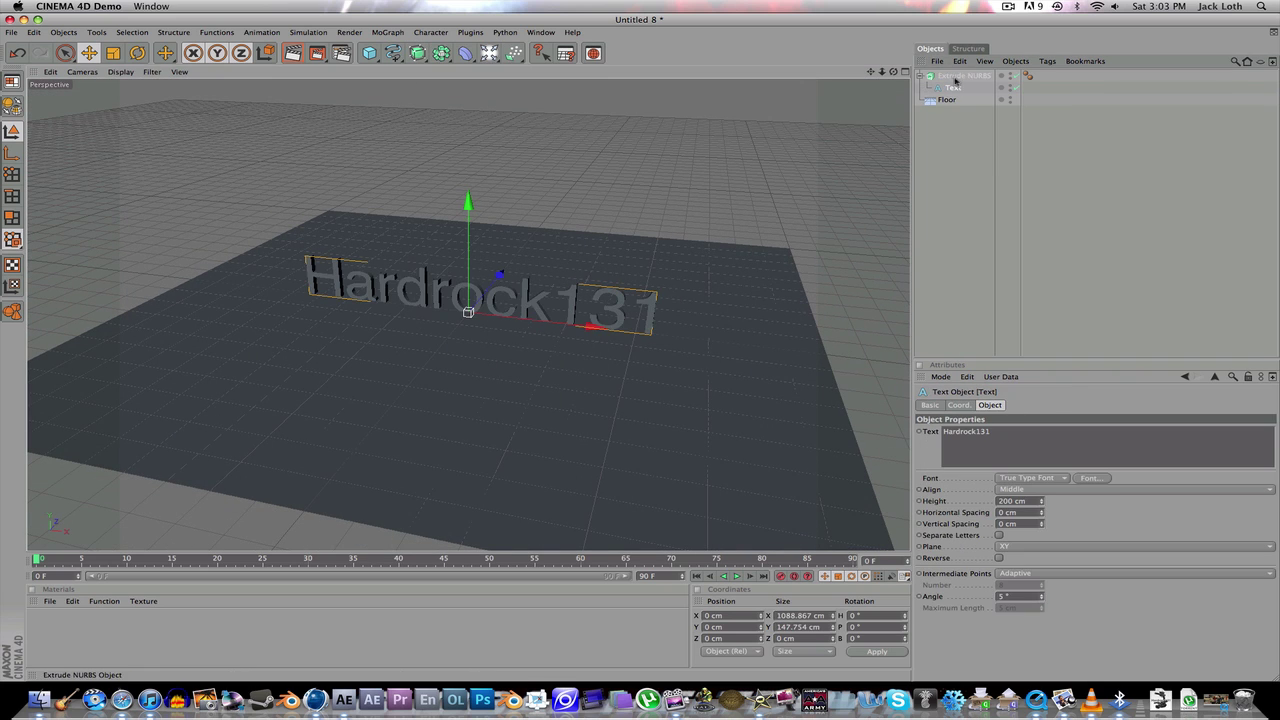
scroll(601, 300, "up", 4)
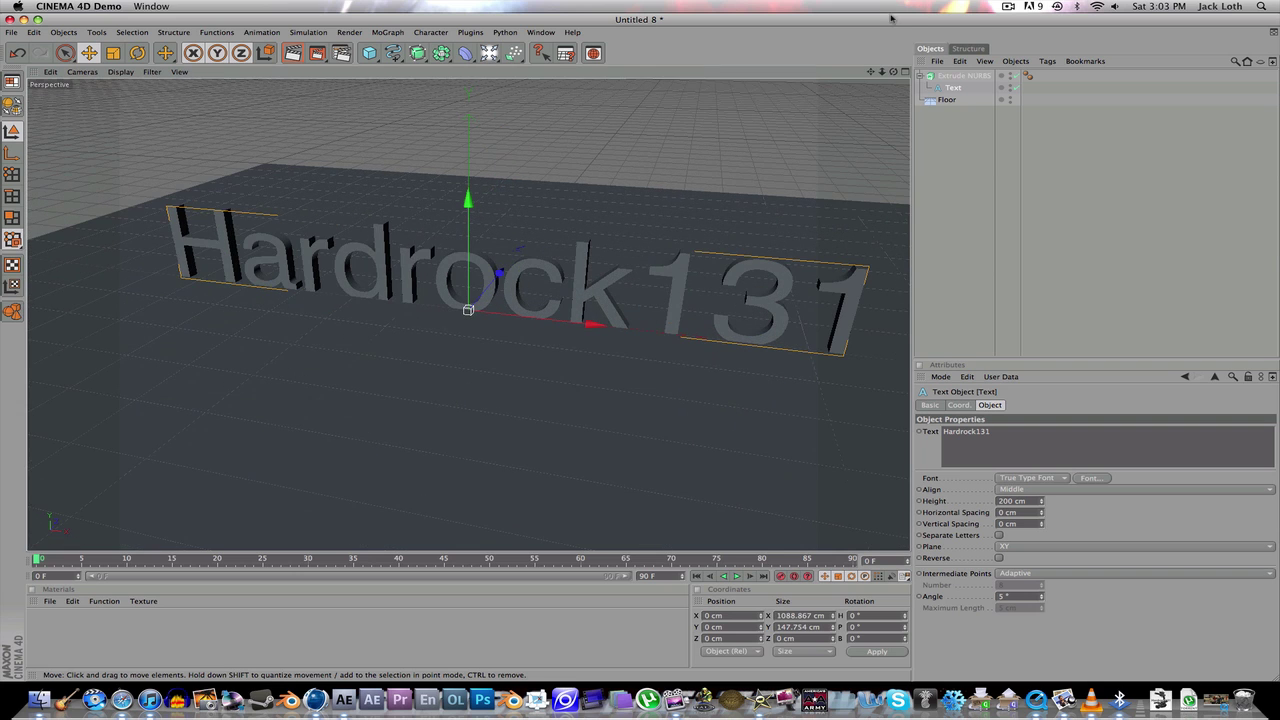
left_click(963, 76)
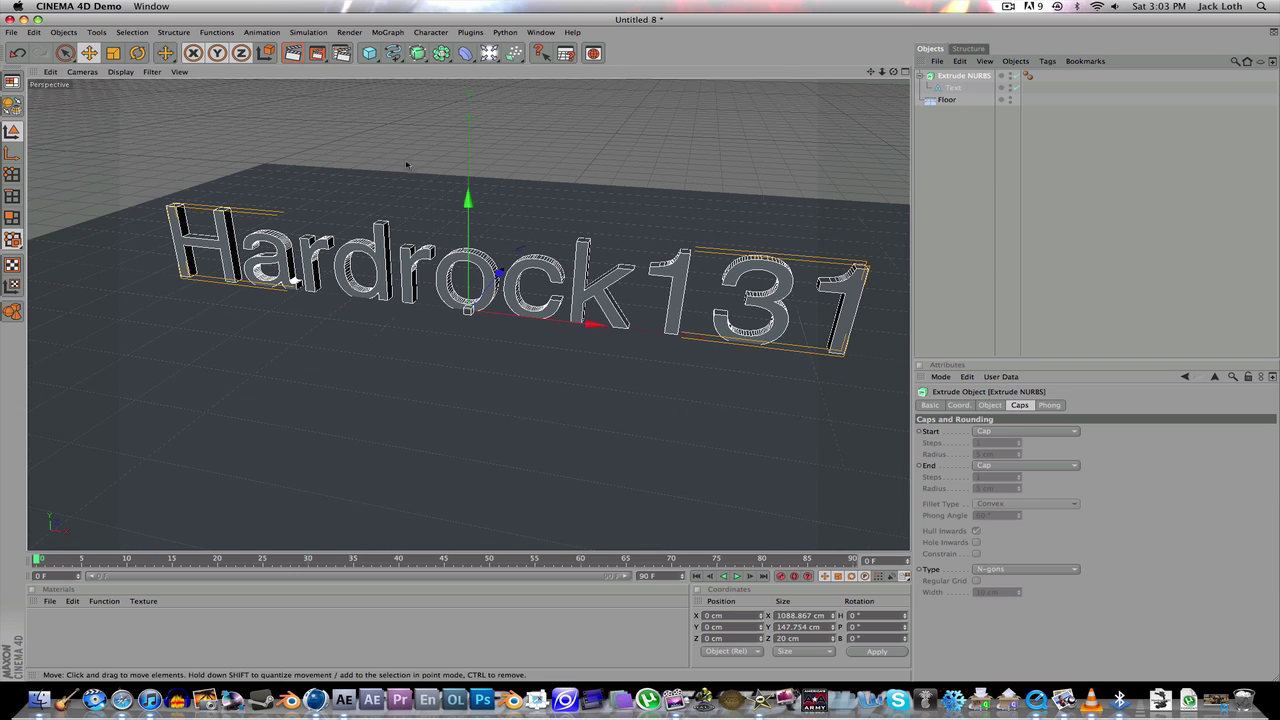
Set both the Start and End caps of the Extrude NURBS to Fillet Cap
left_click(386, 32)
left_click(407, 33)
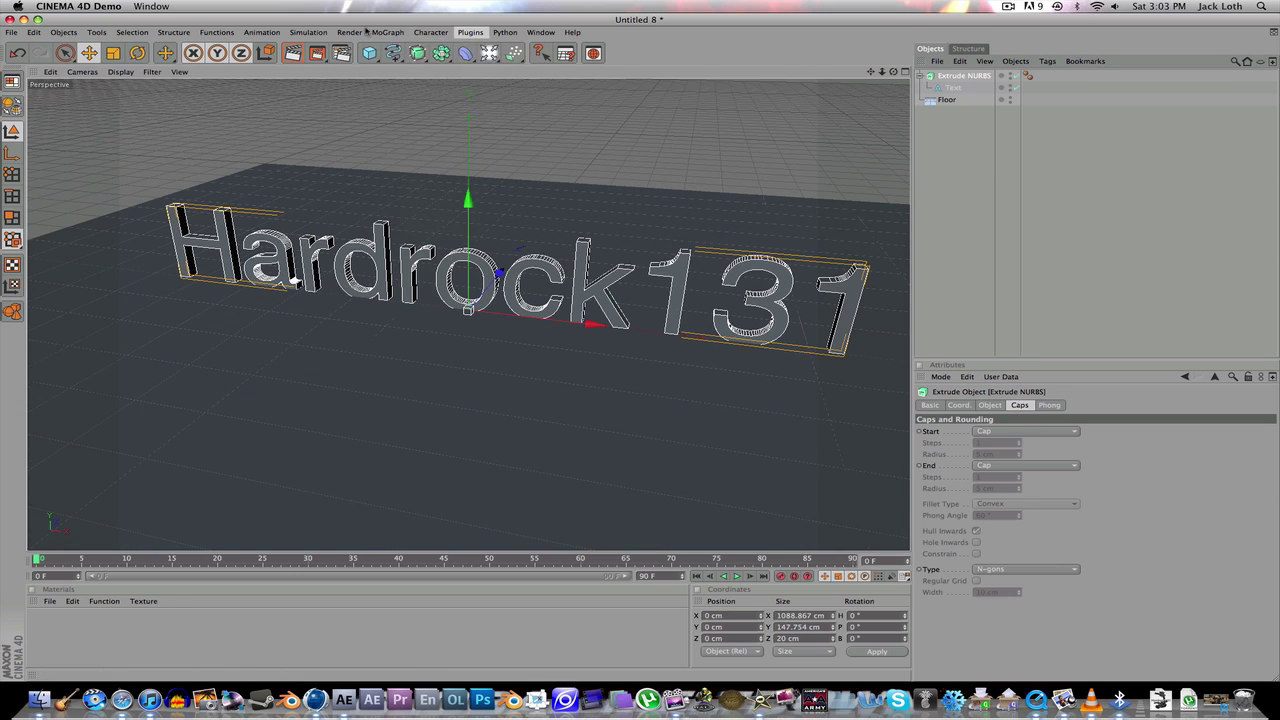
left_click(388, 32)
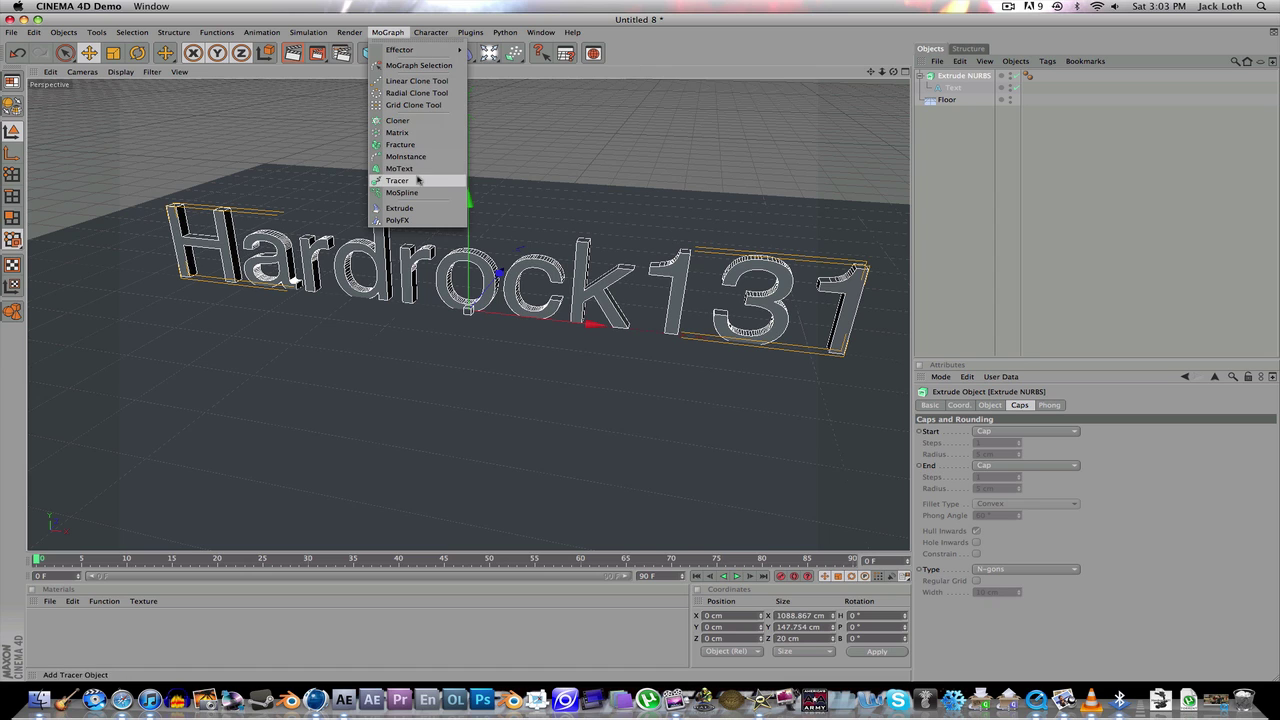
left_click(294, 277)
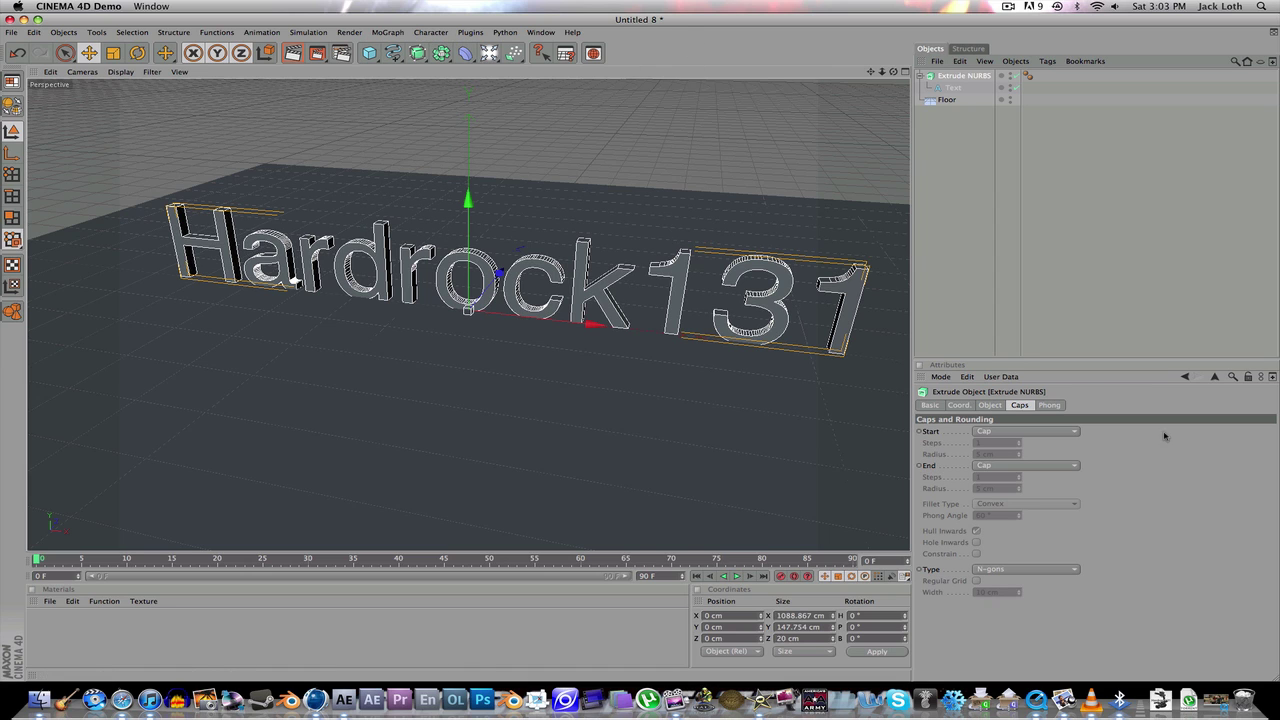
left_click(1013, 432)
left_click(1004, 487)
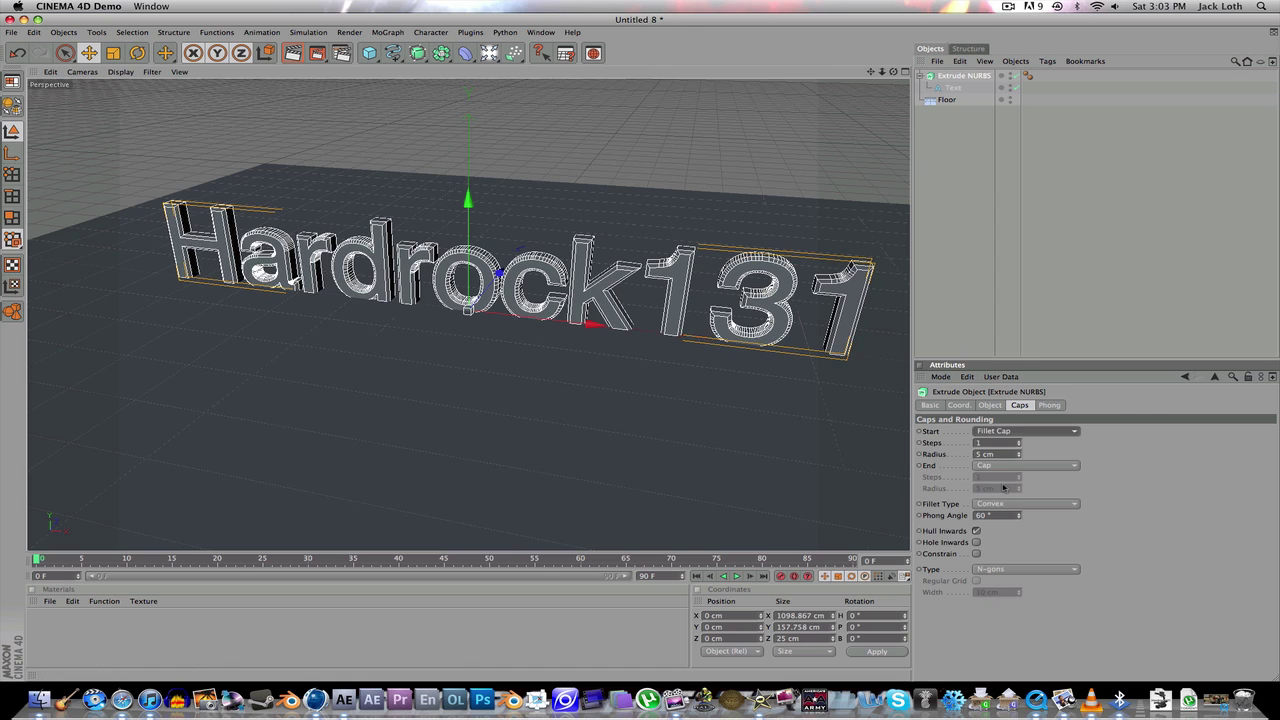
left_click(1003, 466)
left_click(1012, 515)
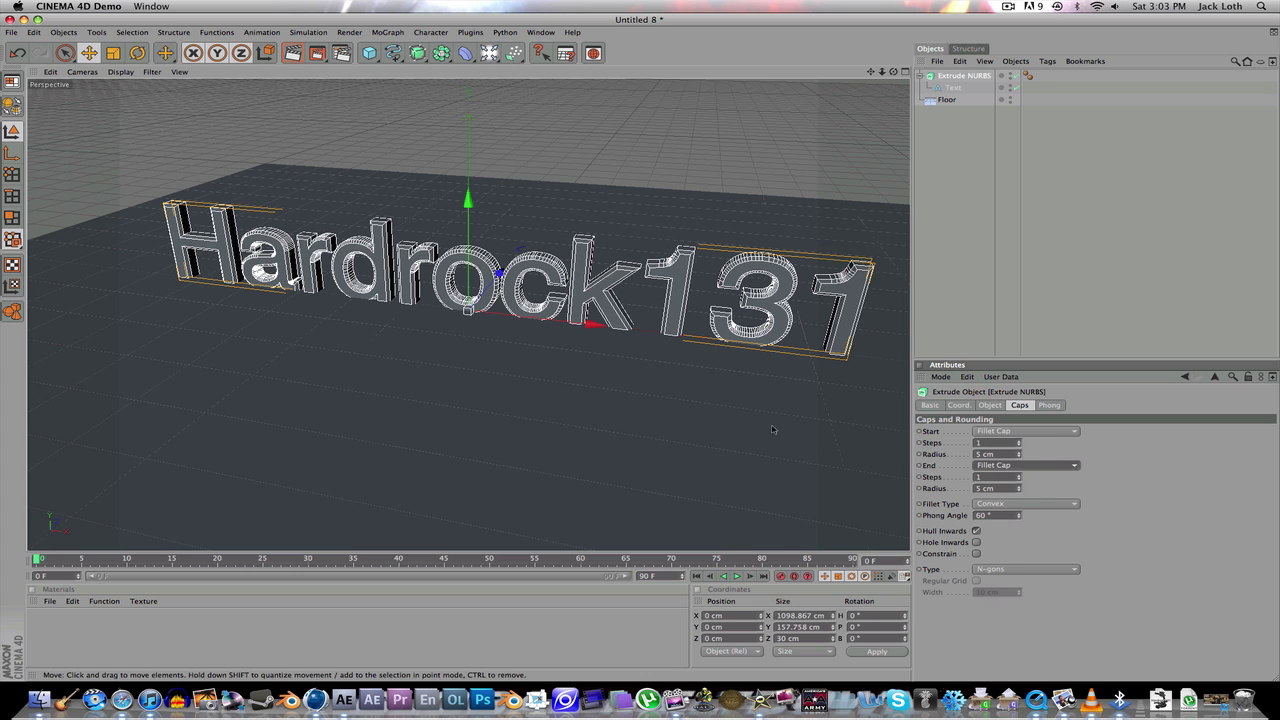
mouse_move(772, 430)
left_mouse_down("alt")
mouse_move(580, 430)
mouse_move(760, 436)
left_mouse_up("alt")
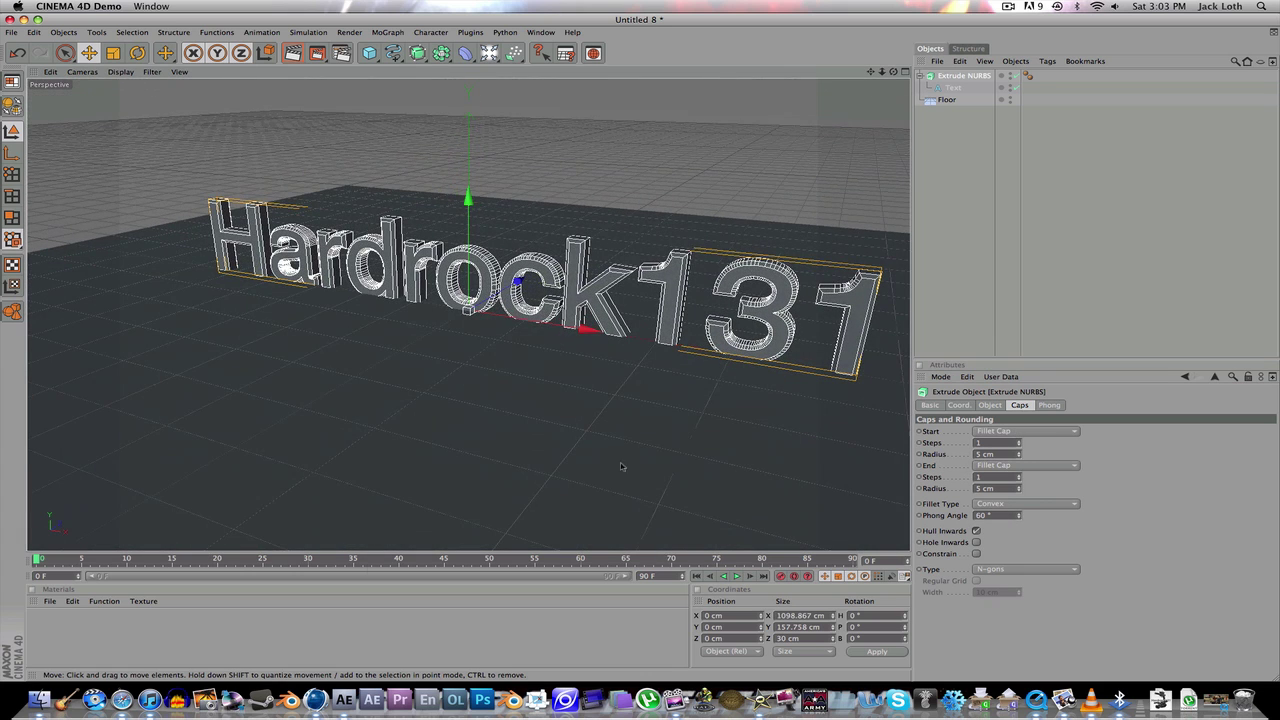
Create a dark grey (46) material, Mat, and apply it to the Hardrock131 text
double_click(42, 622)
double_click(40, 622)
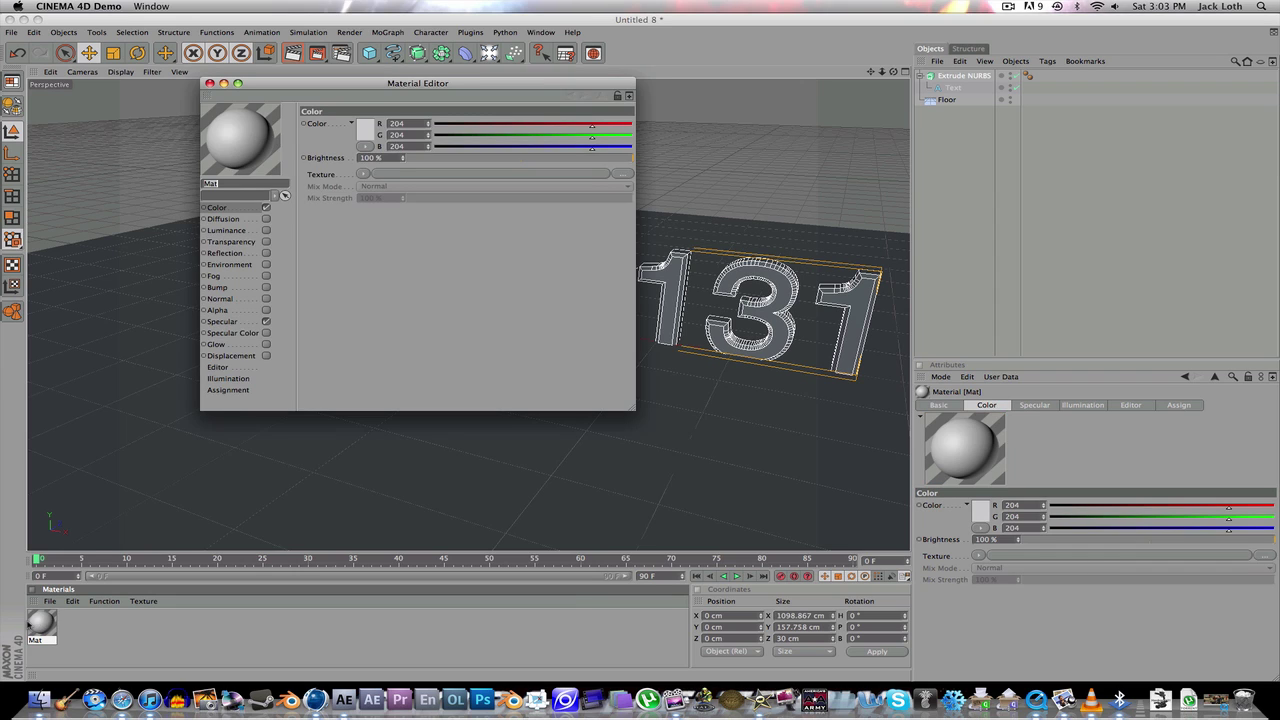
left_click(365, 137)
left_click_drag(300, 125, 288, 148)
left_click(385, 185)
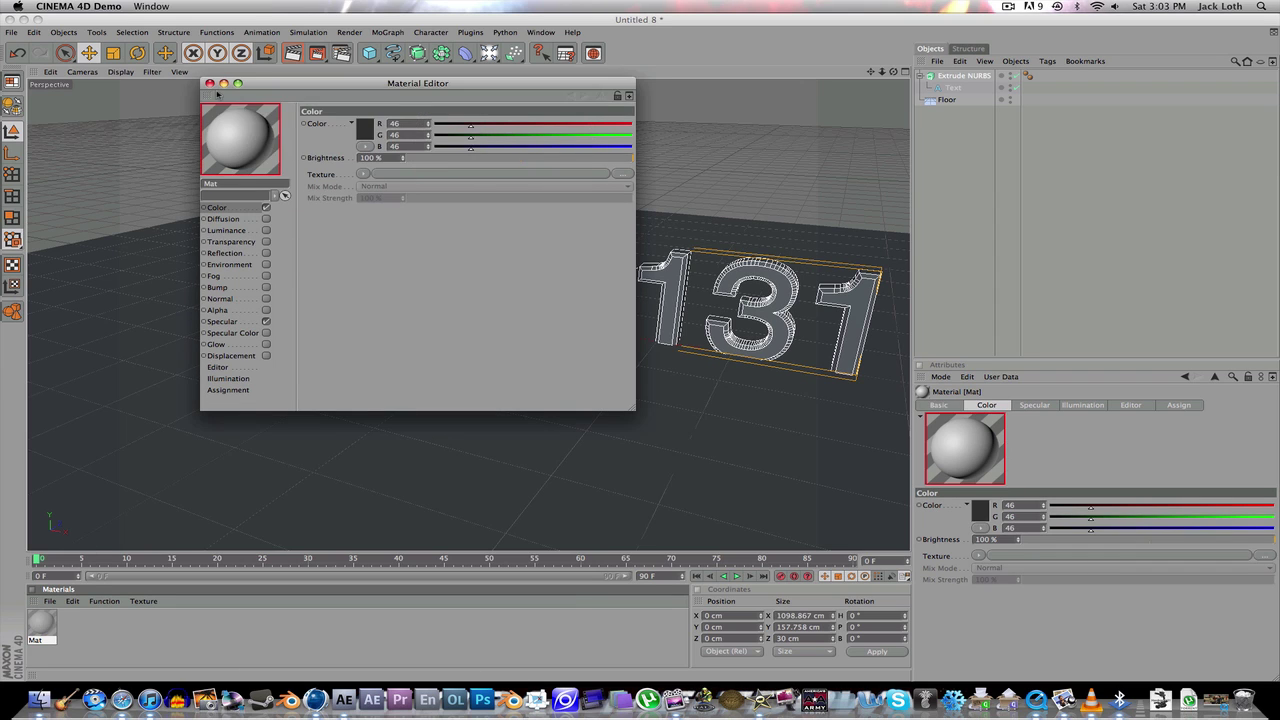
left_click(208, 83)
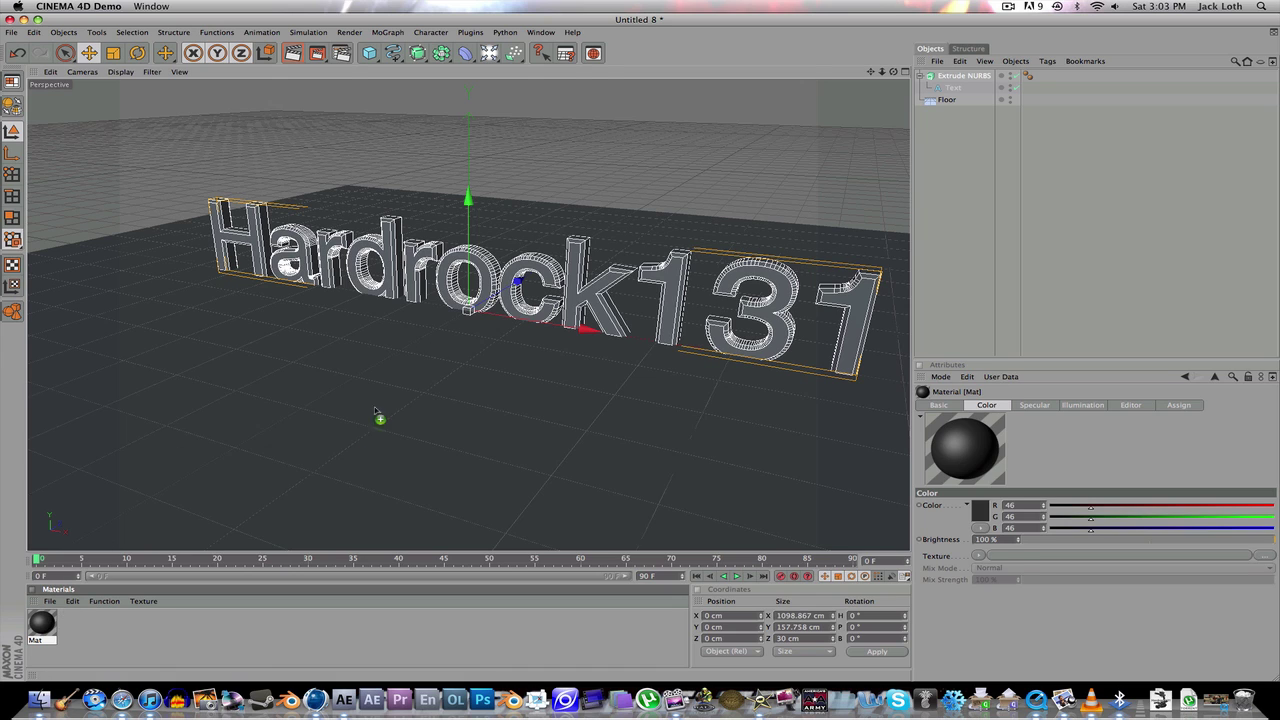
left_click_drag(443, 276, 445, 280)
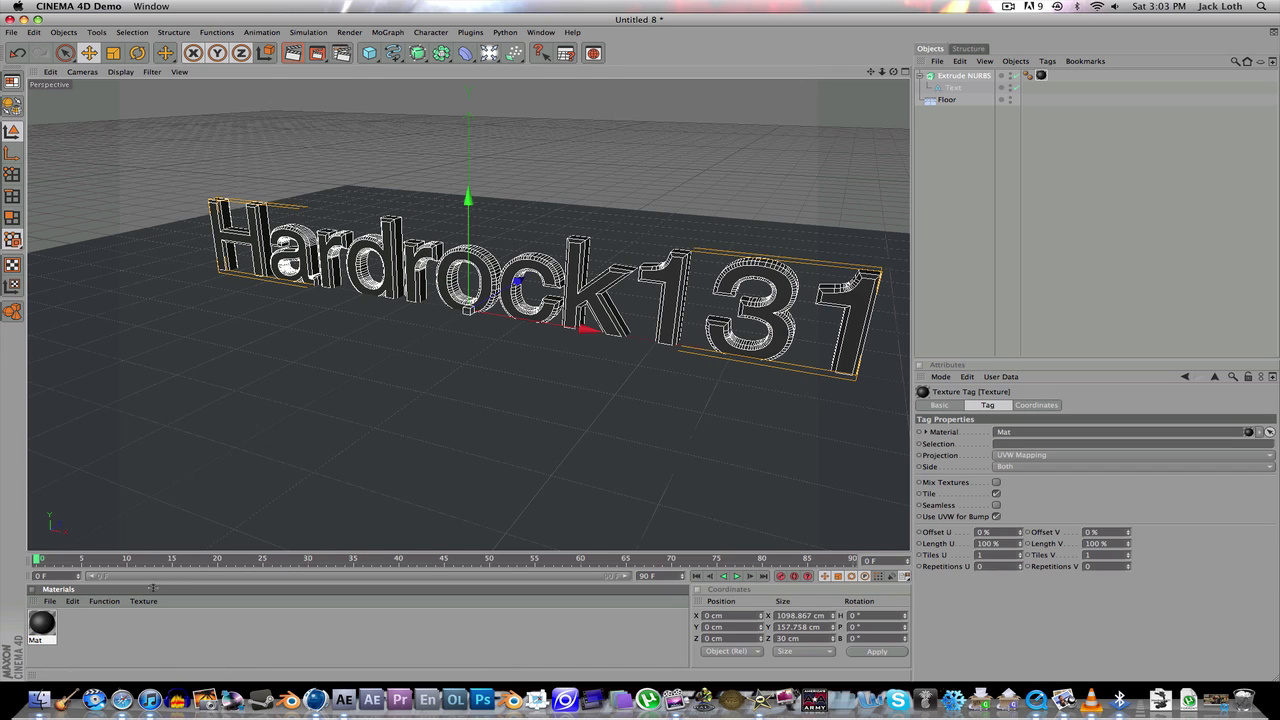
Create a second material, Mat.1, colour it white, and apply it to the Floor
double_click(167, 623)
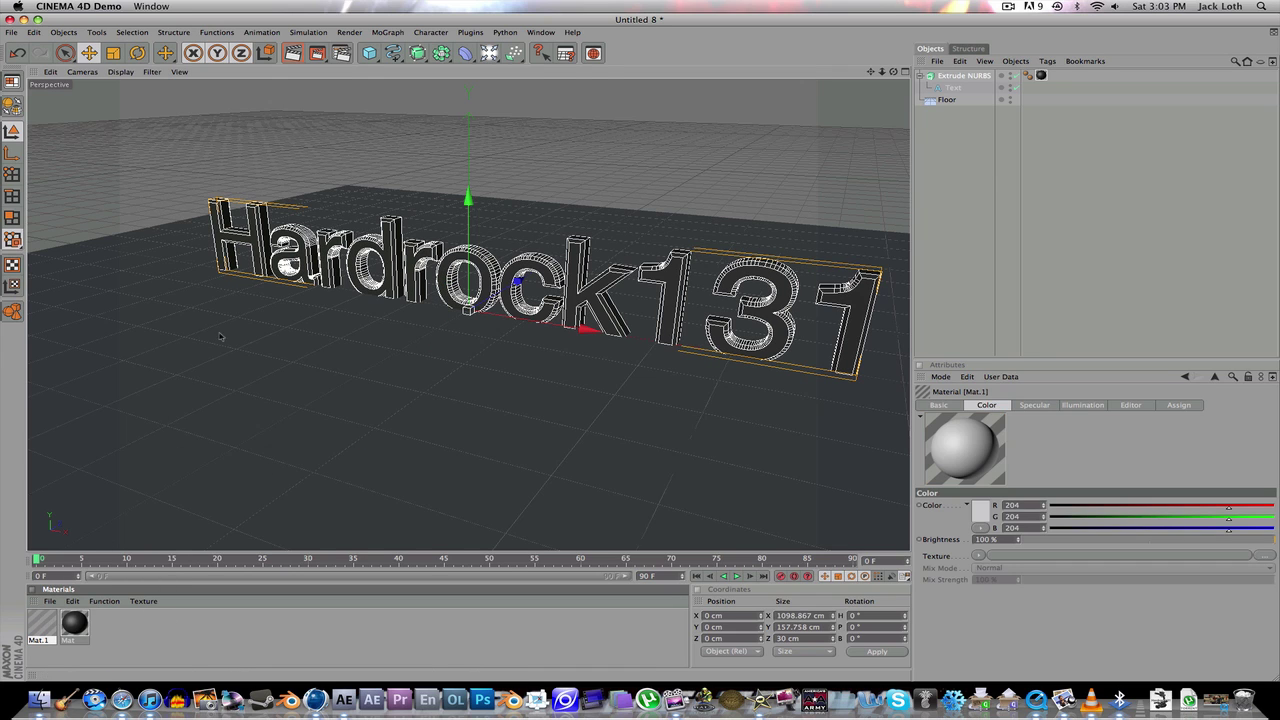
double_click(45, 635)
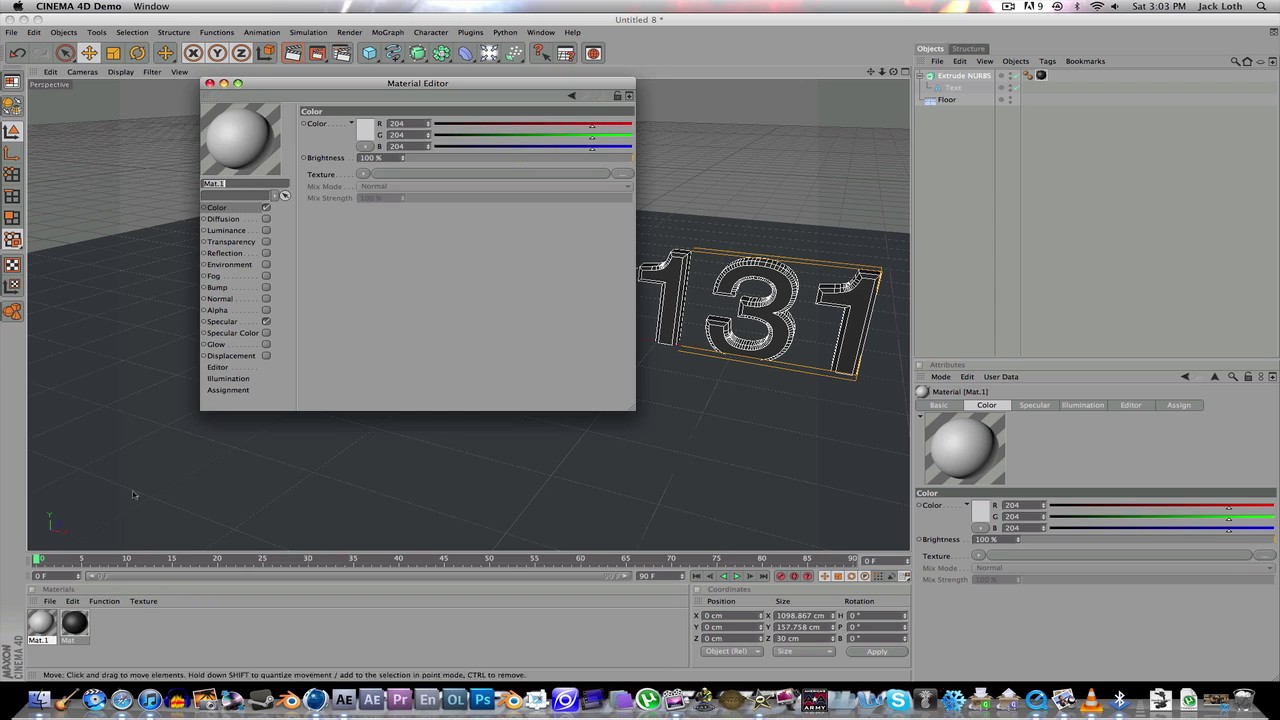
left_click(358, 138)
left_click(381, 185)
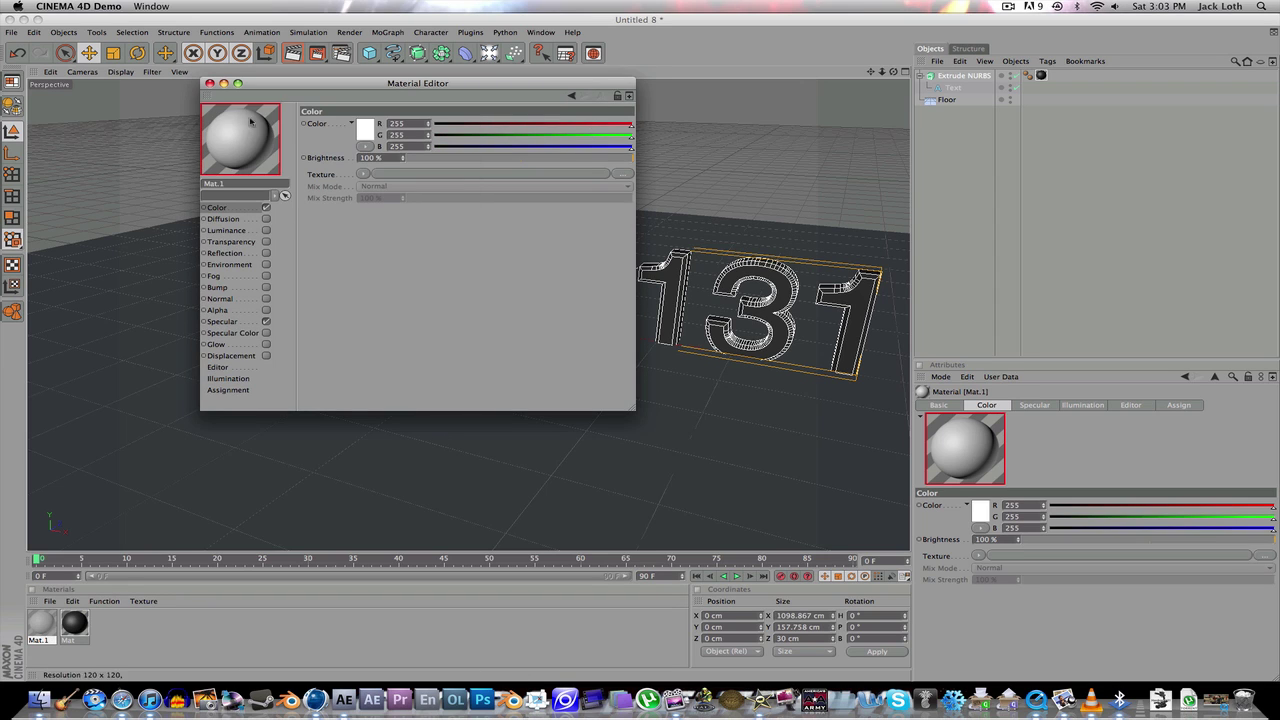
left_click(208, 82)
left_click_drag(45, 622, 291, 517)
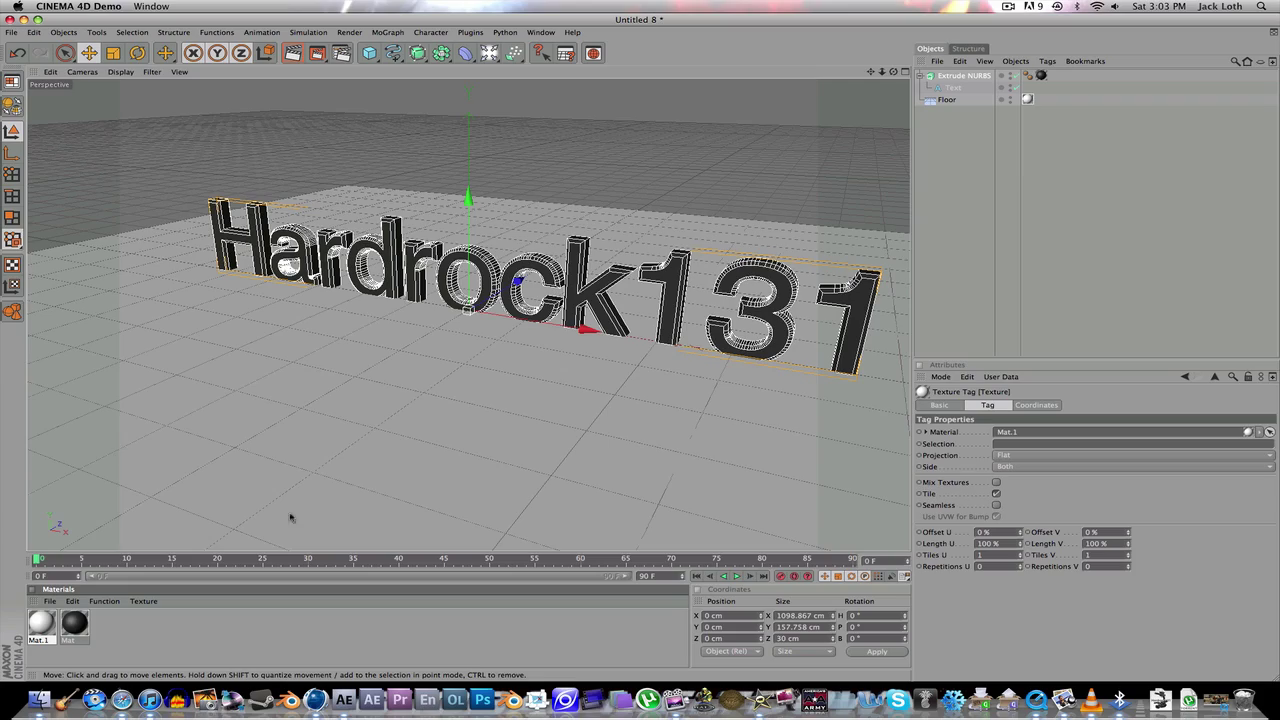
left_click_drag(485, 377, 338, 322, "alt")
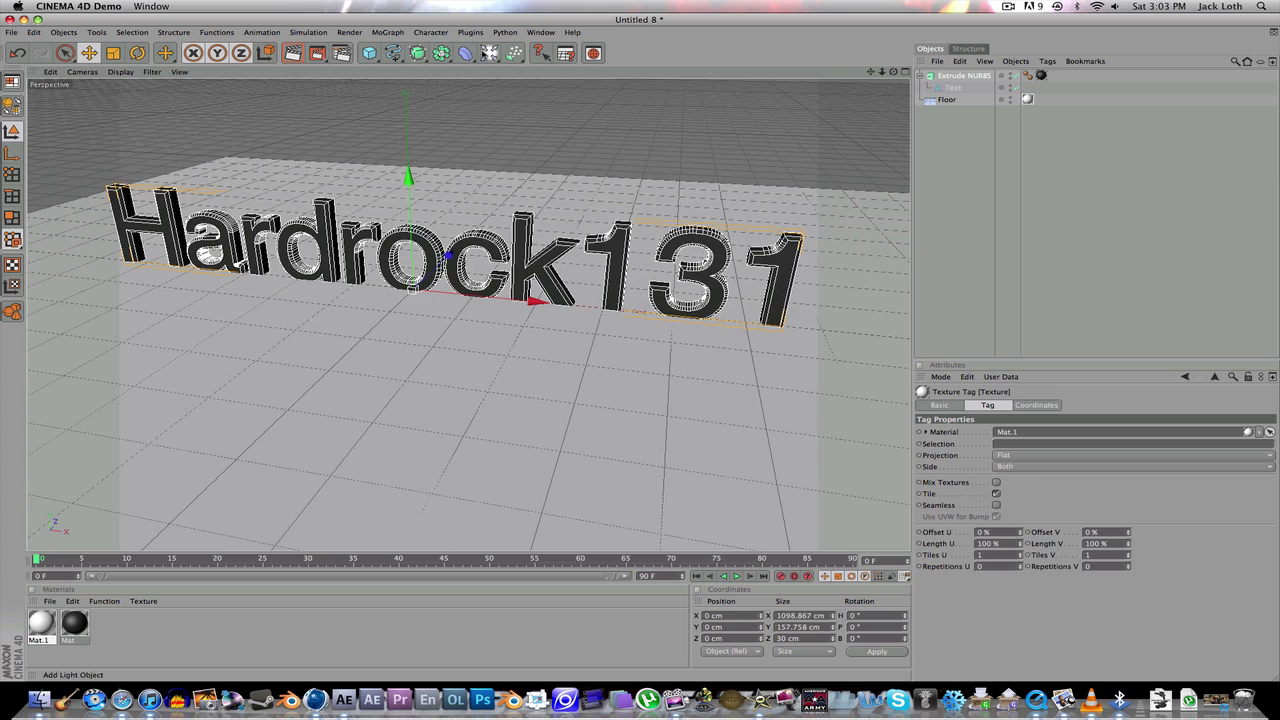
Add a light and set its shadow type to Shadow Maps (Soft)
left_click(489, 53)
left_click_drag(455, 295, 193, 183, "alt")
left_click(985, 499)
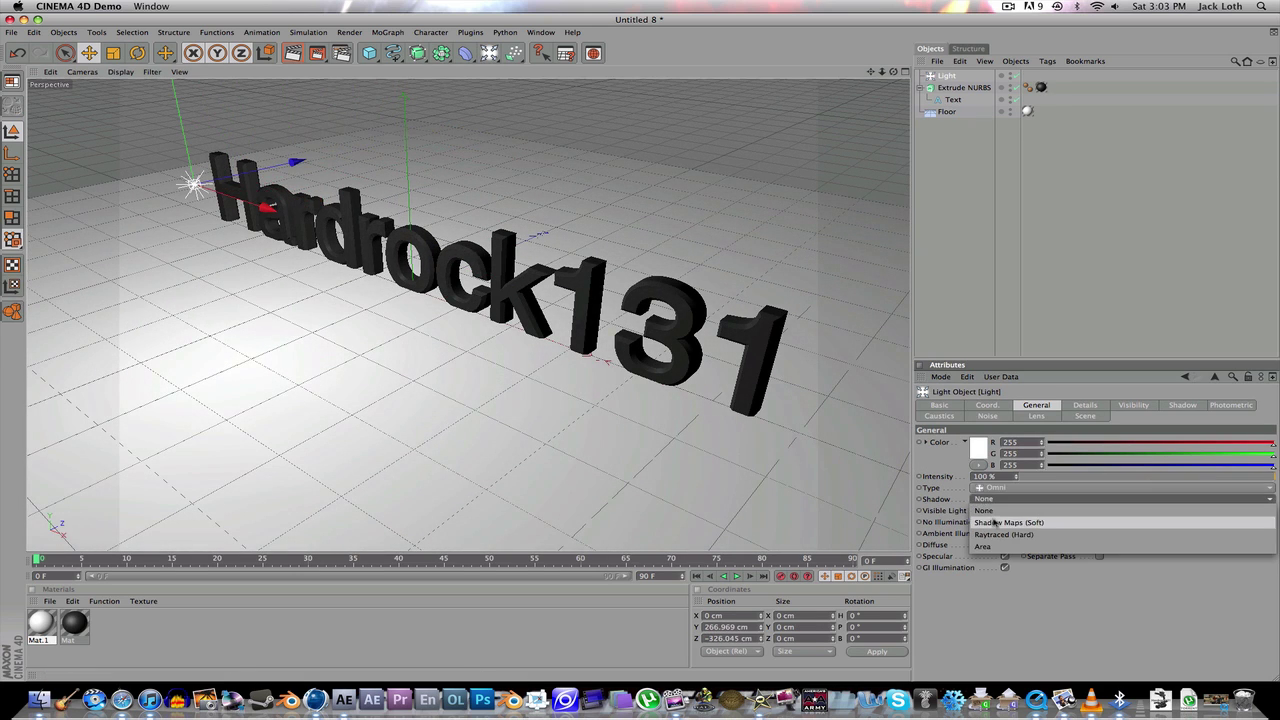
left_click(995, 522)
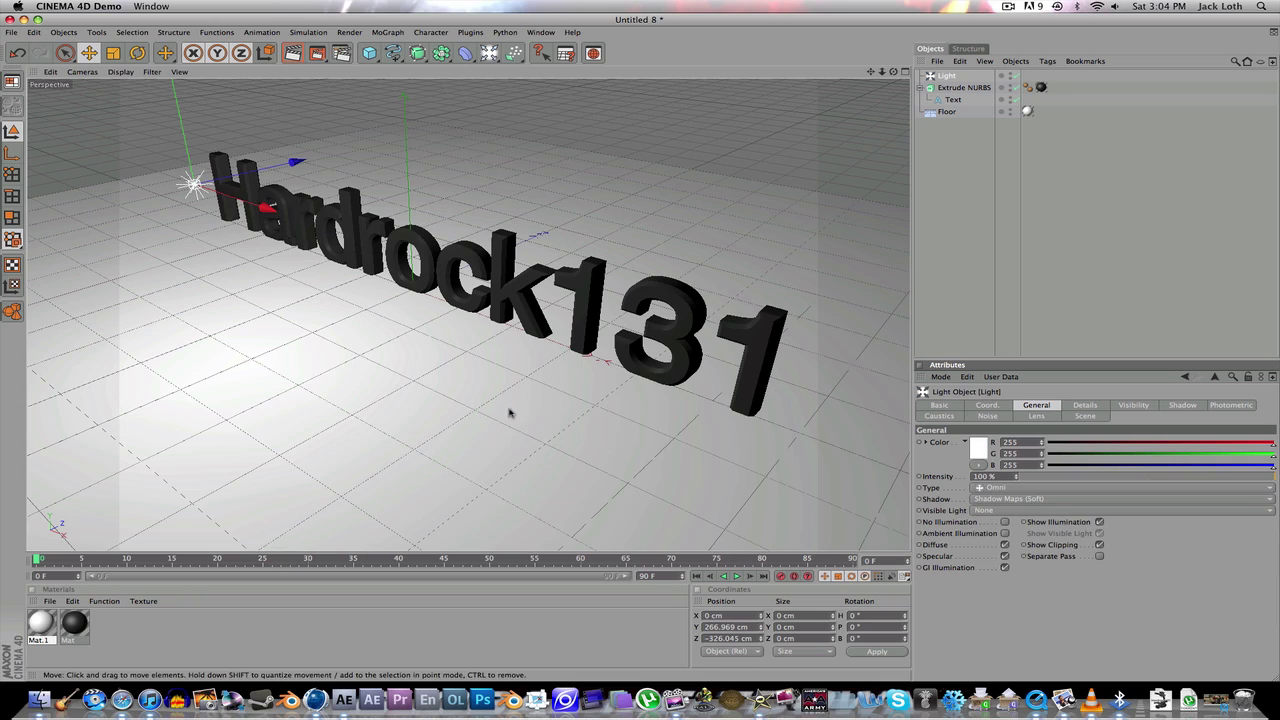
left_click_drag(425, 380, 565, 442, "alt")
Add a Camera to the scene, framed close on the letters
left_click_drag(489, 53, 513, 133)
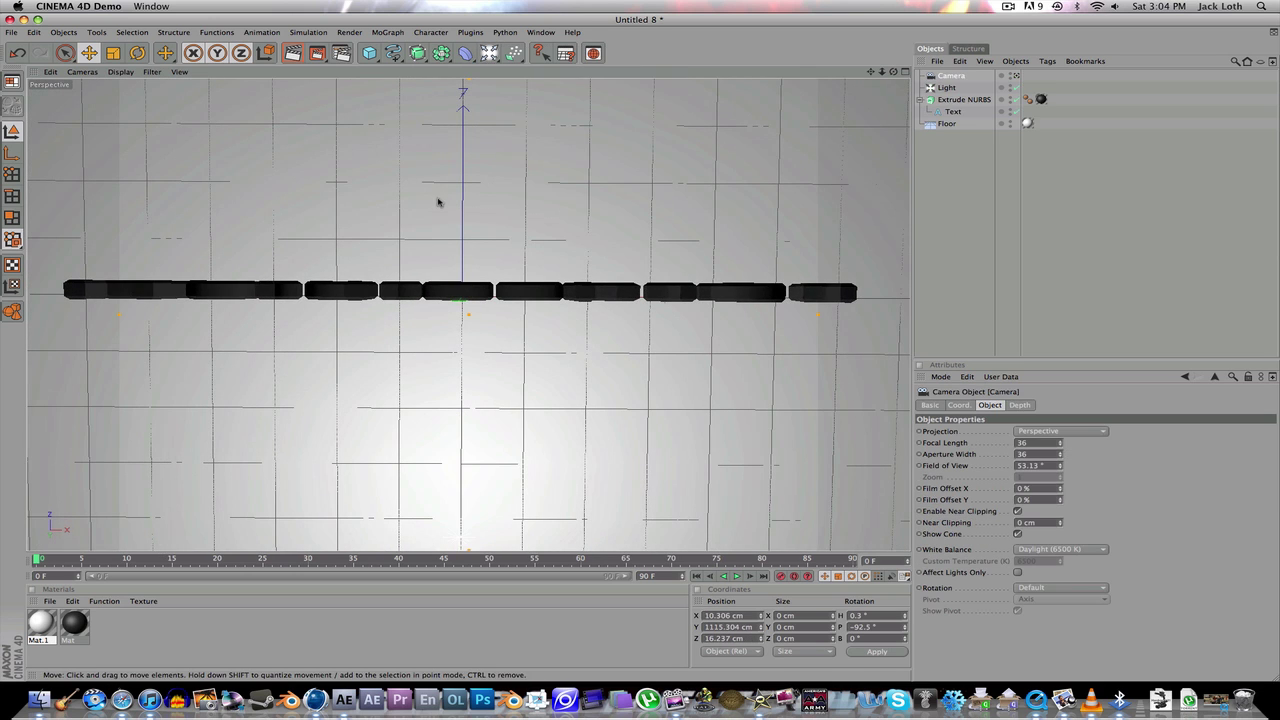
left_click_drag(437, 202, 489, 294, "alt")
scroll(489, 294, "down", 5)
scroll(572, 395, "up", 8)
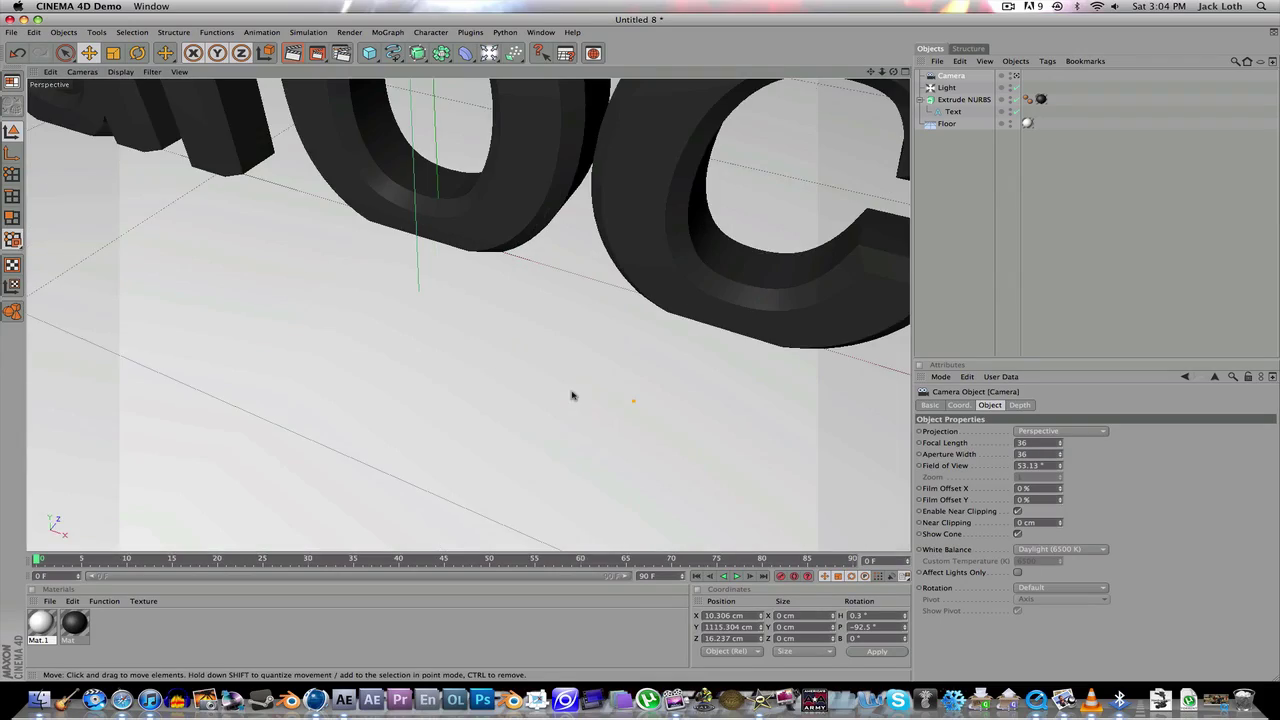
scroll(572, 395, "down", 6)
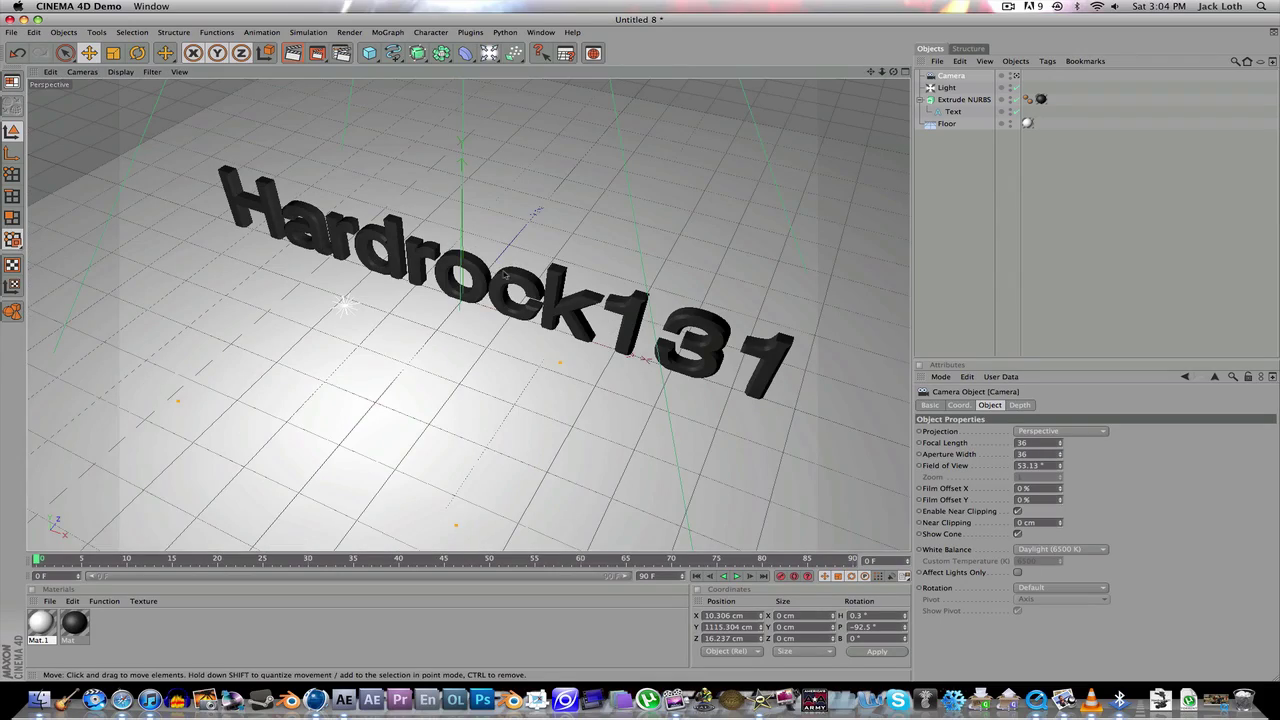
Raise the Extrude NURBS text up the Y axis to 144.192 cm above the floor
left_click(953, 100)
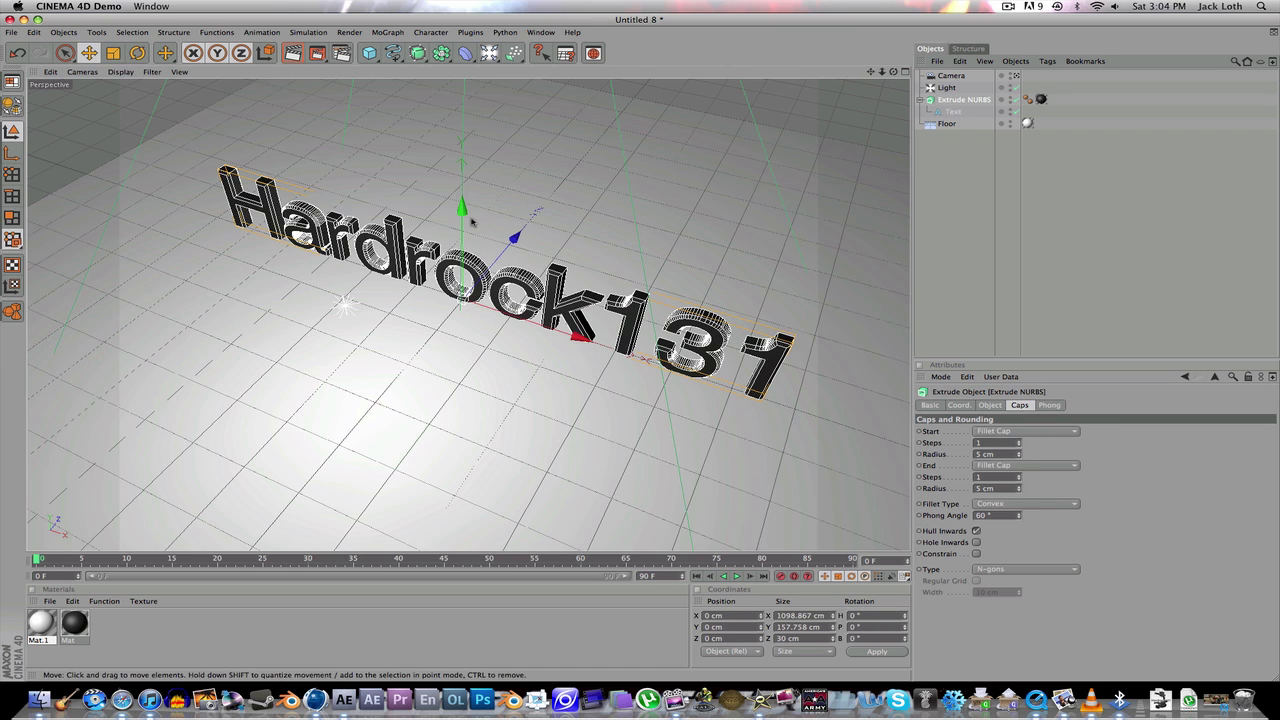
left_click_drag(459, 208, 461, 141)
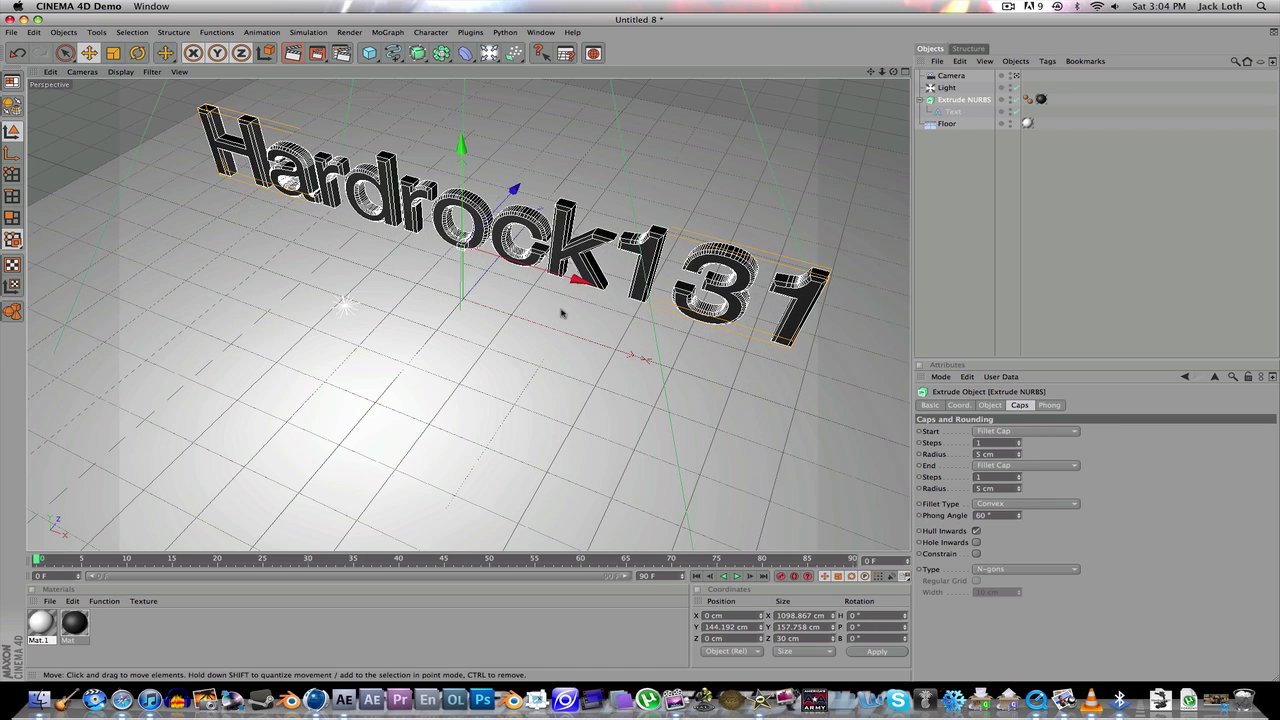
left_click_drag(450, 320, 566, 317, "alt")
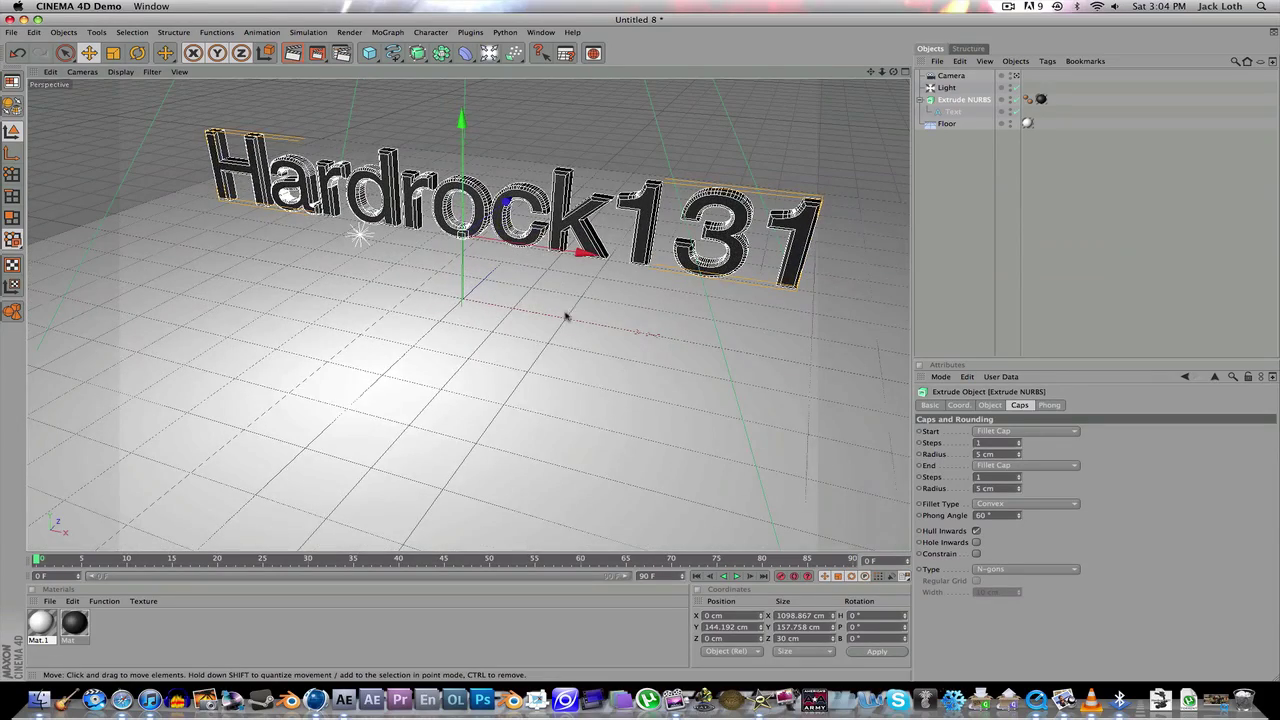
Add Dynamics Body tags to the Floor and the Extrude NURBS, then scrub to watch the fall
left_click(585, 383)
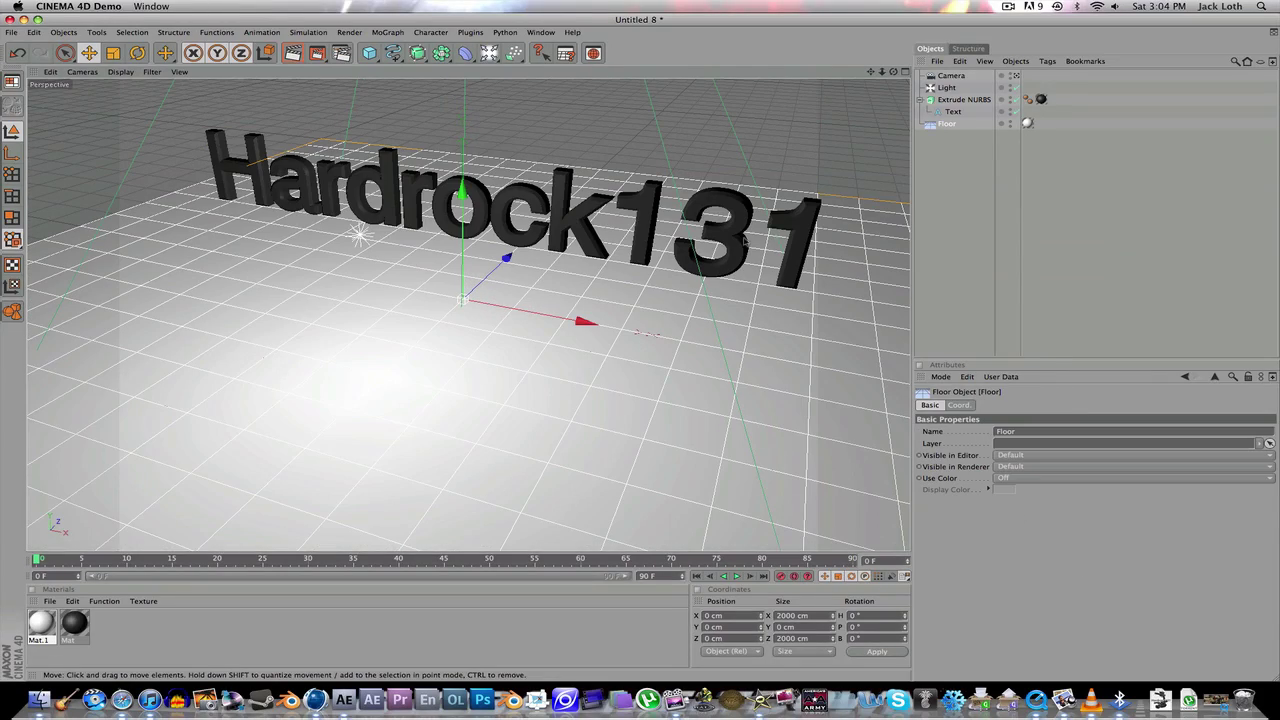
left_click(1047, 61)
mouse_move(1080, 126)
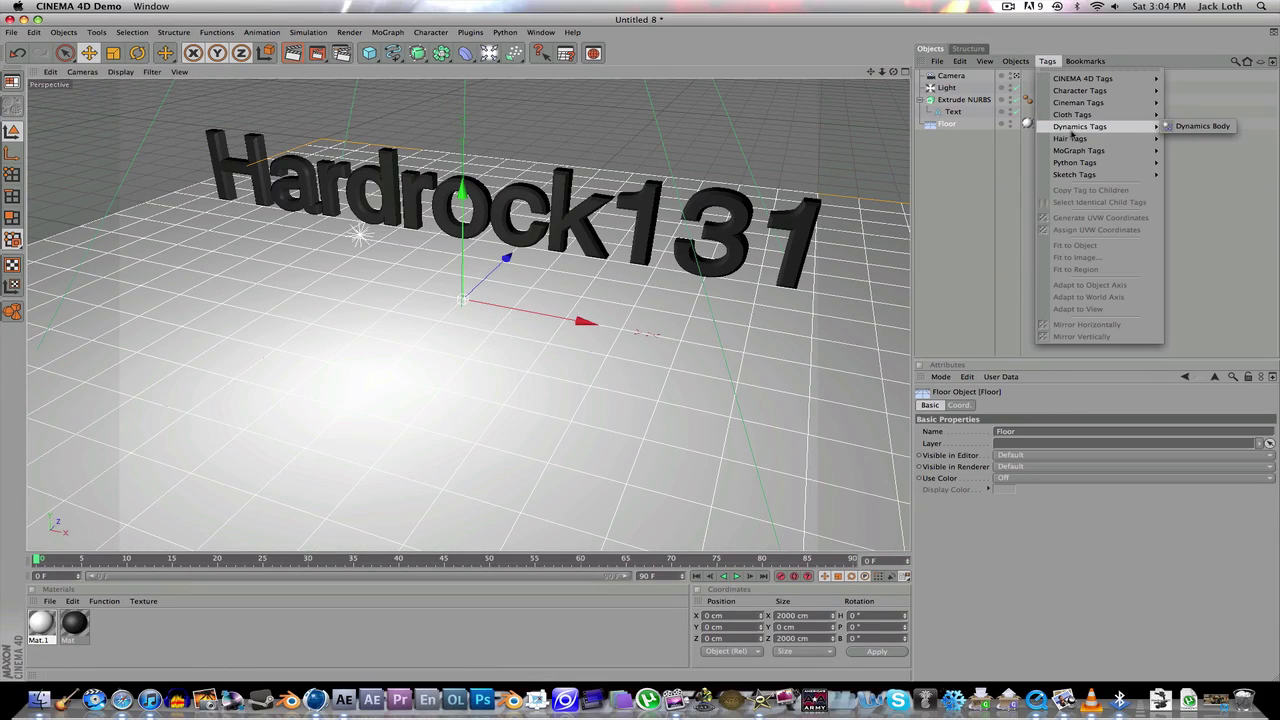
left_click(1204, 126)
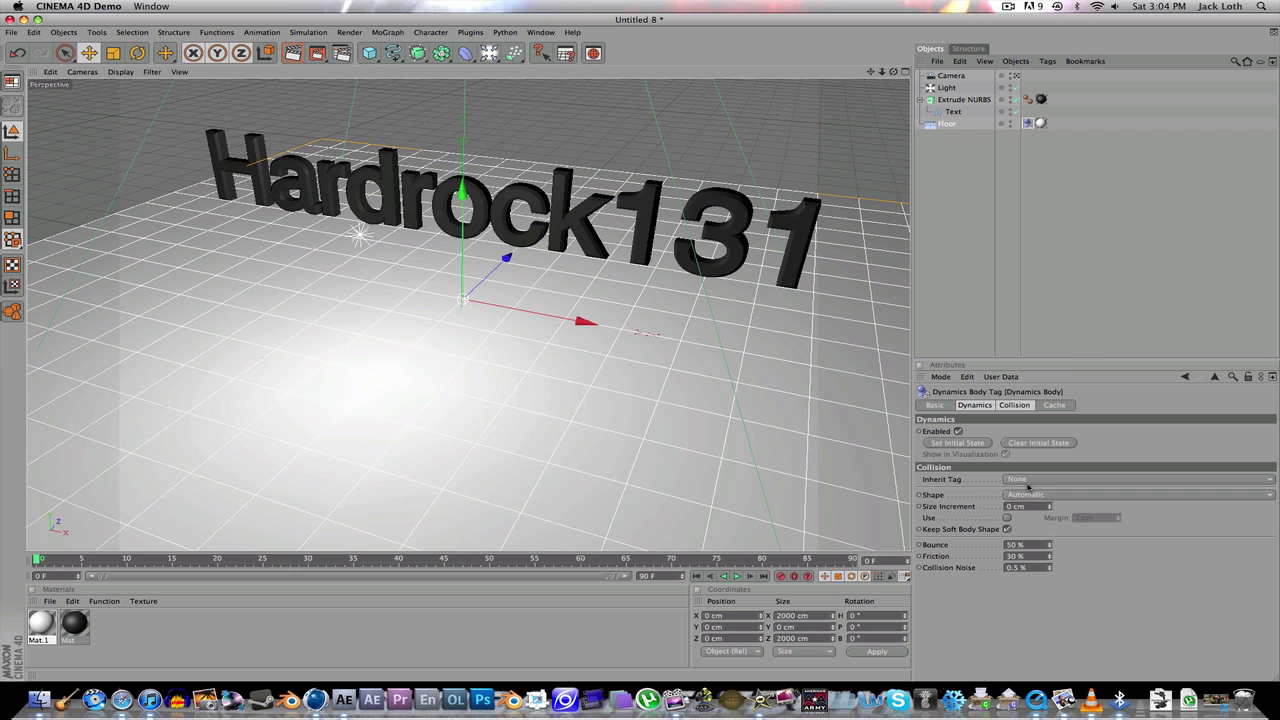
left_click(952, 101)
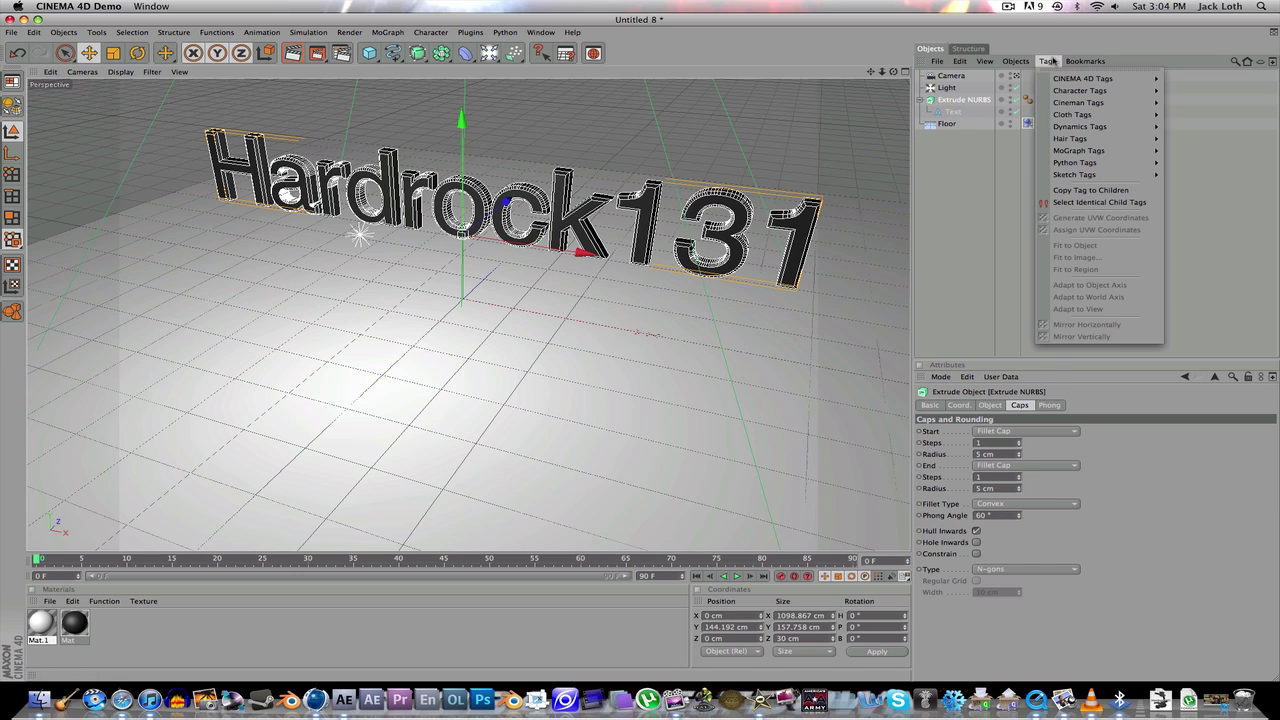
left_click(1047, 61)
mouse_move(1075, 128)
left_click(1204, 126)
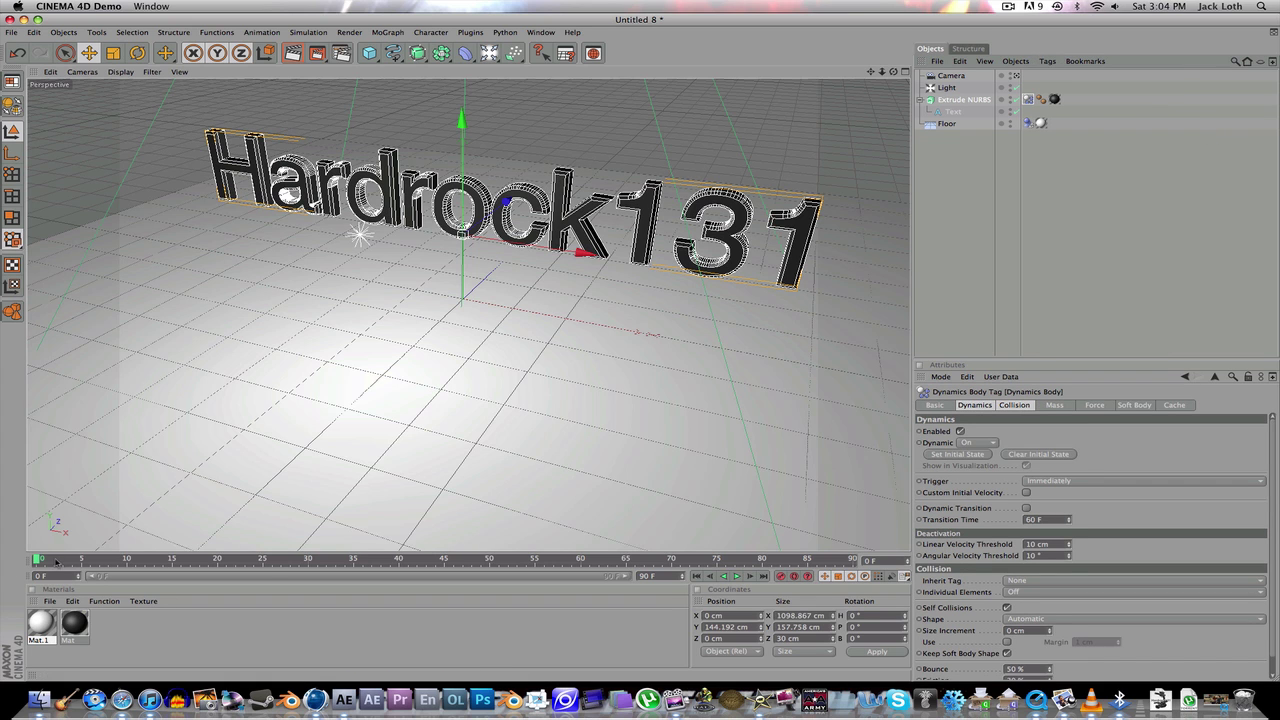
left_click_drag(55, 562, 878, 572)
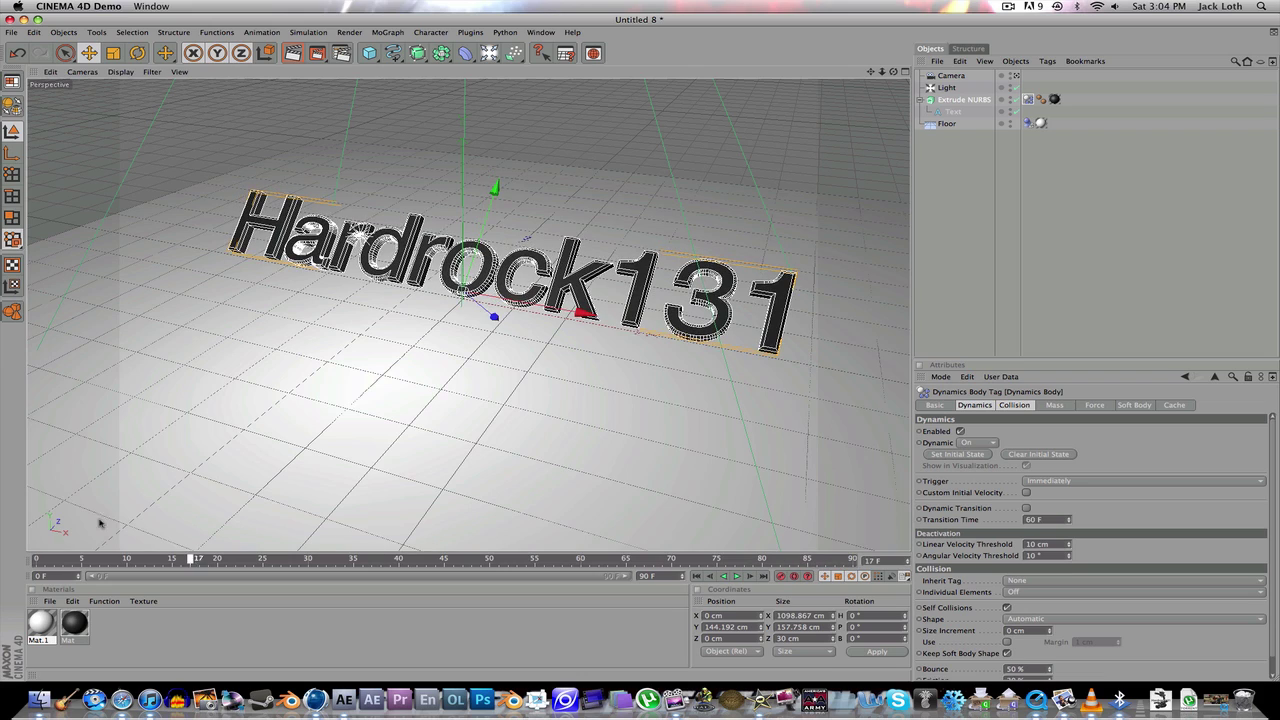
Replay the dynamics drop several times to test the bounce and friction, then rewind to the start
key("shift+f")
left_click(737, 577)
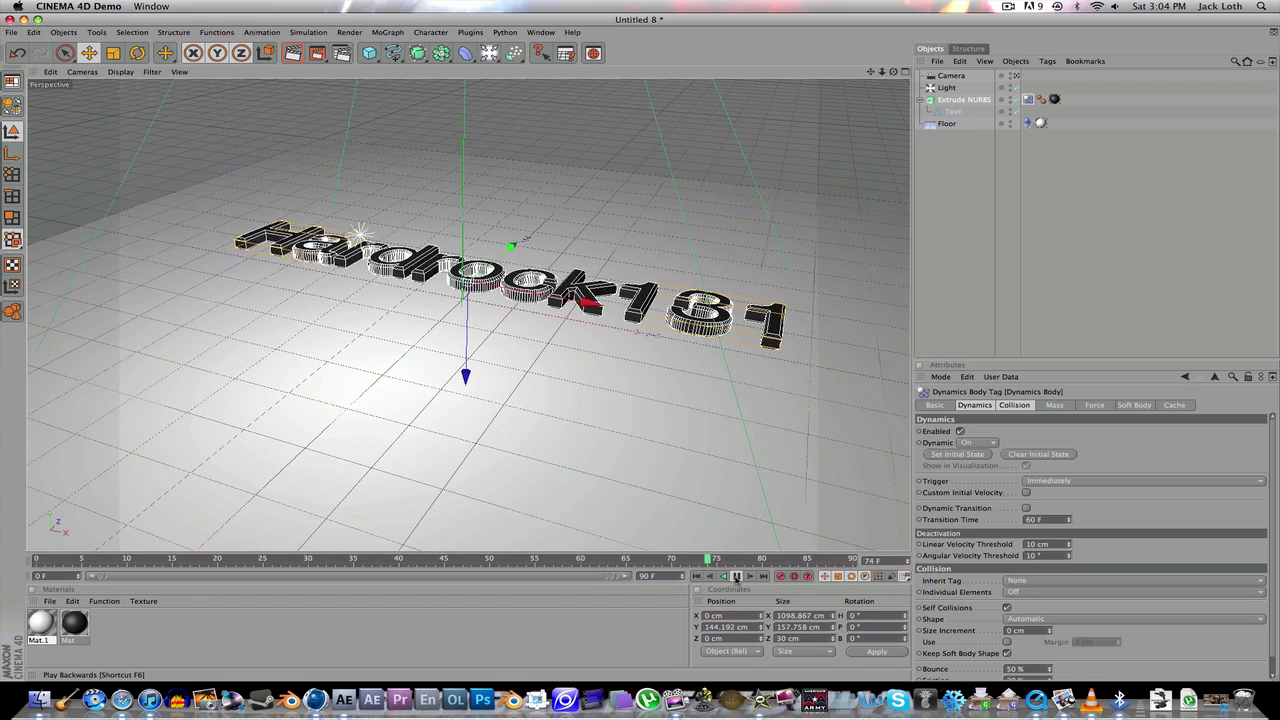
left_click(697, 577)
scroll(988, 596, "down", 1)
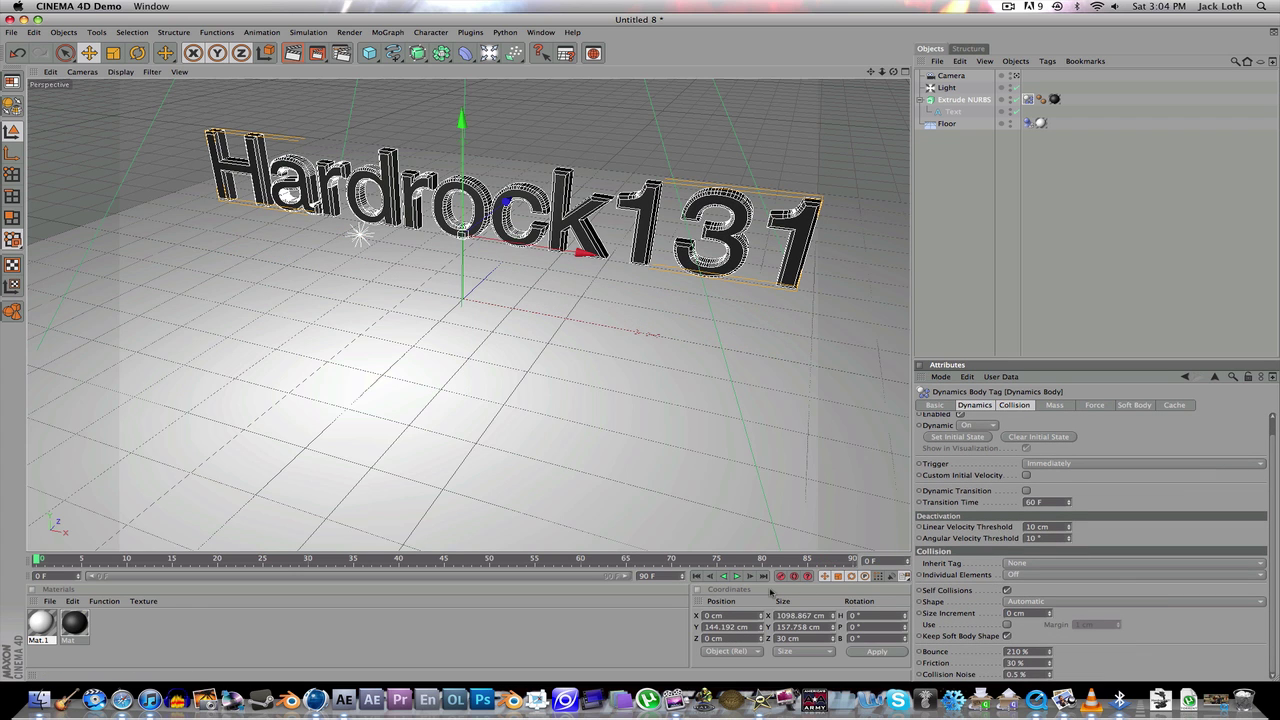
left_click(737, 577)
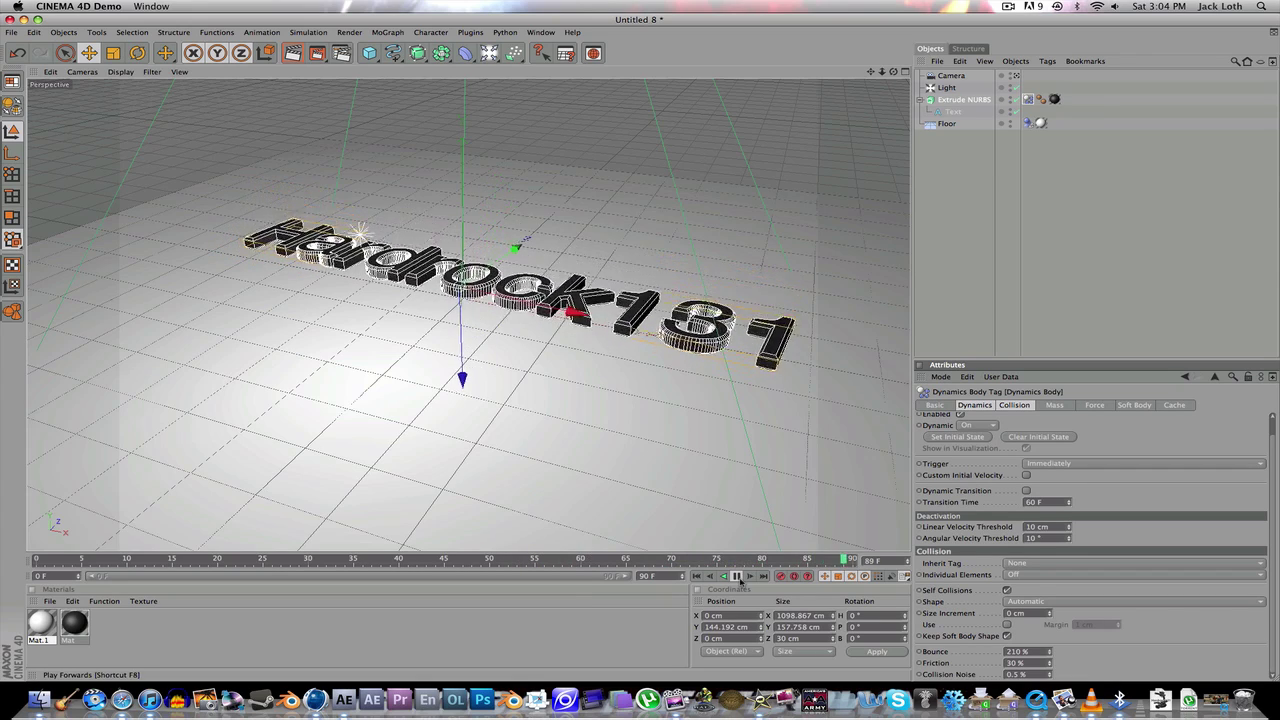
left_click(737, 577)
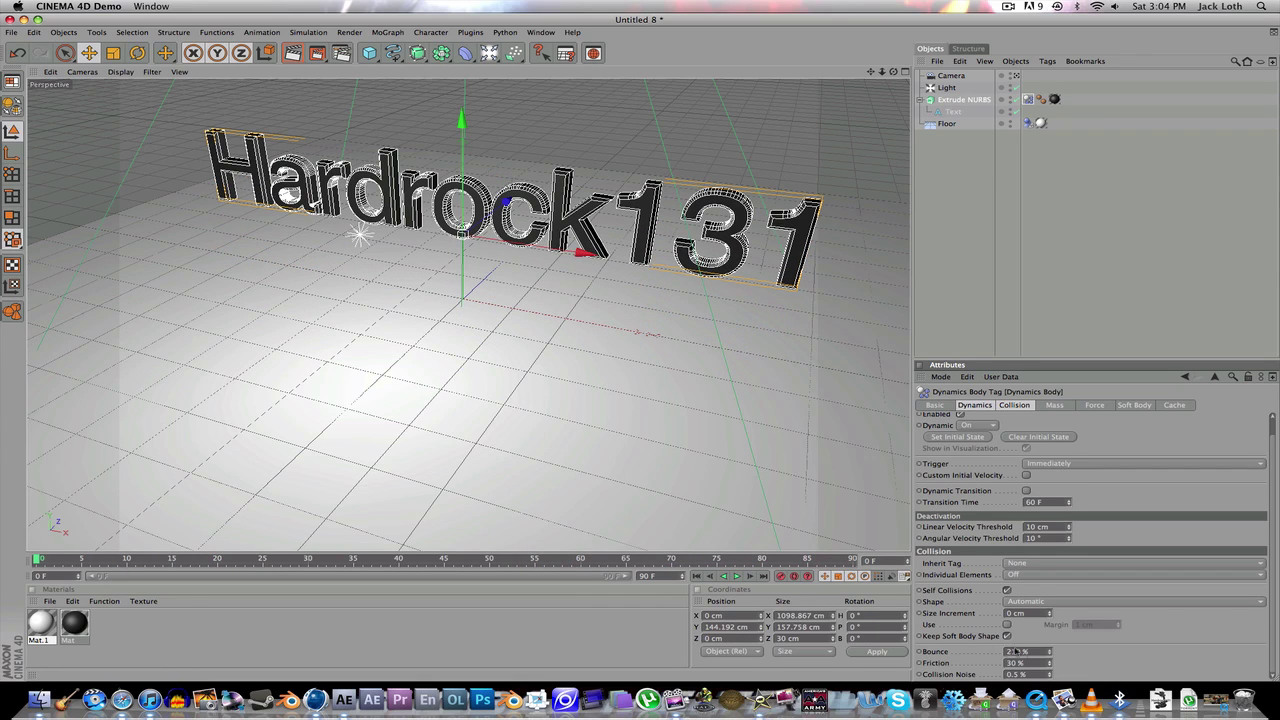
left_click(737, 577)
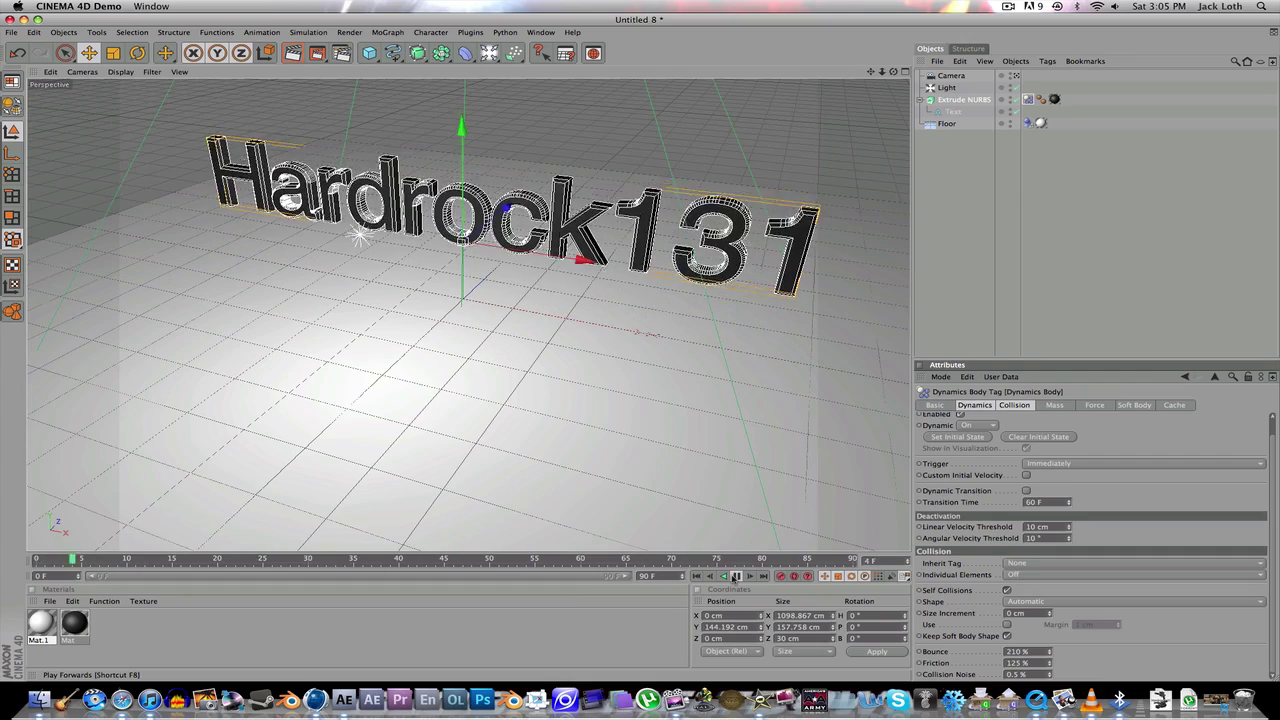
left_click(735, 577)
left_click(697, 577)
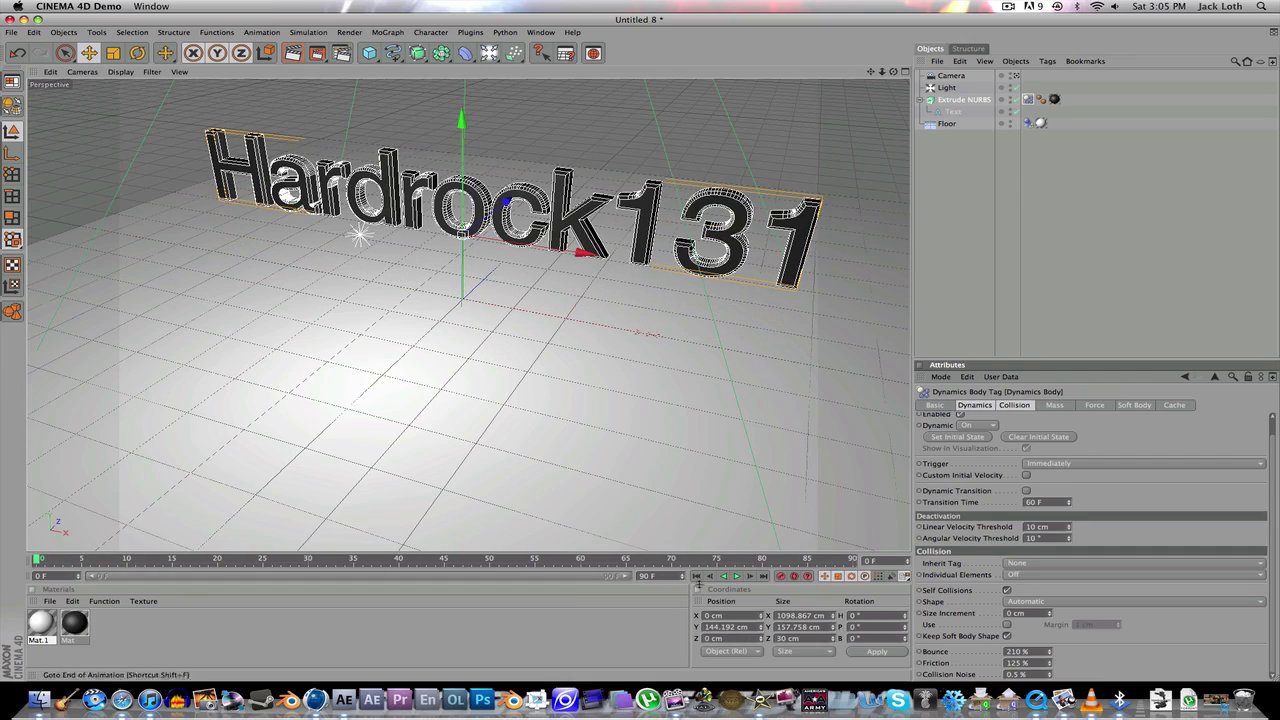
Extend the animation to 106 frames and preview it through to the end
left_click_drag(687, 579, 687, 571)
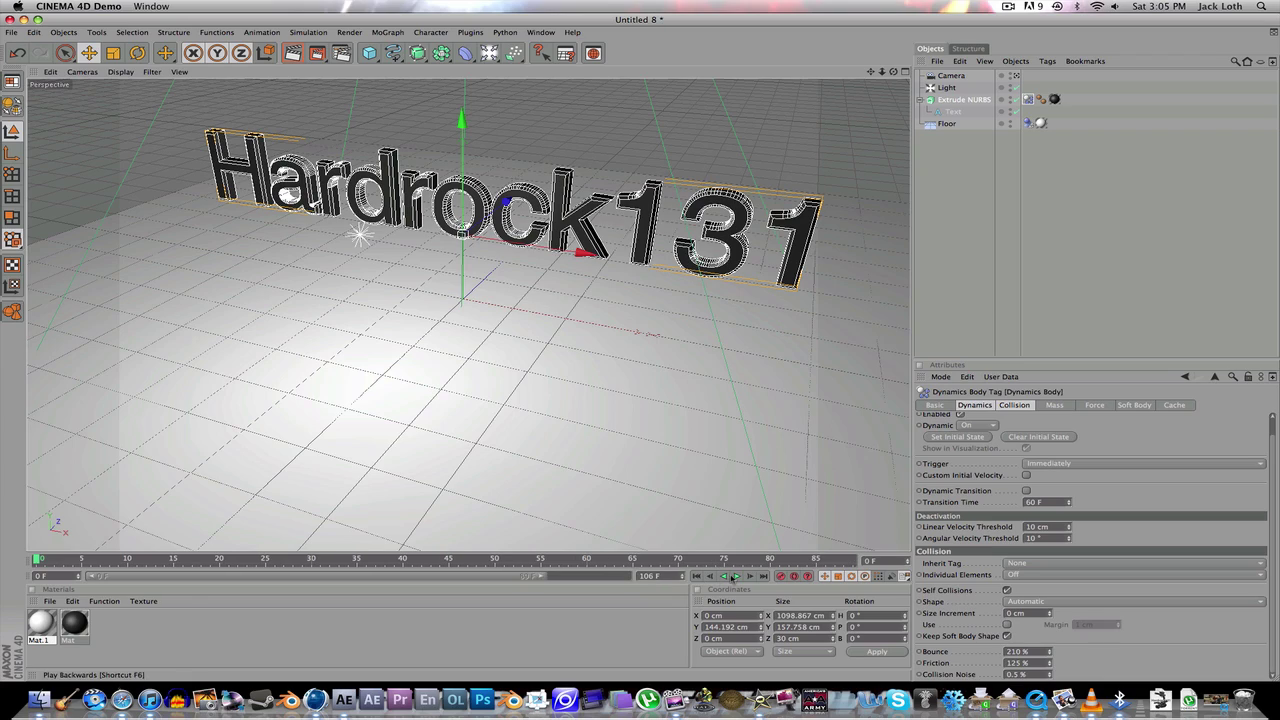
left_click(736, 577)
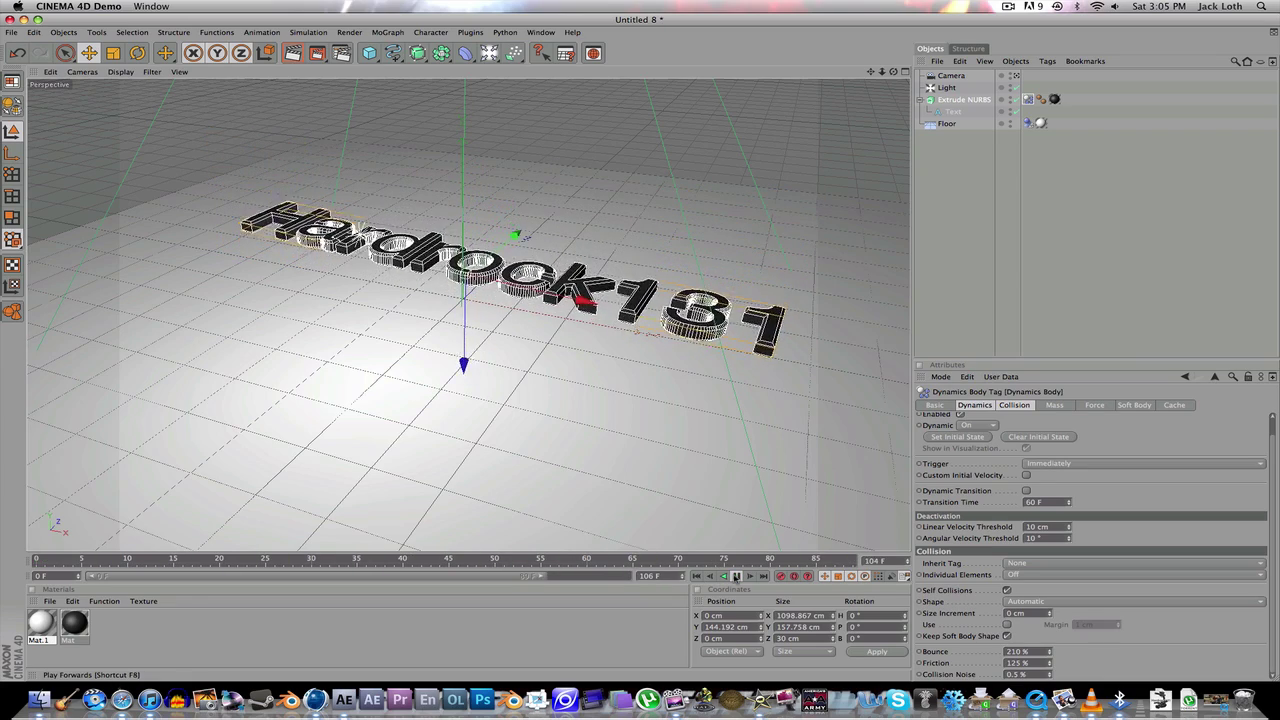
left_click(736, 577)
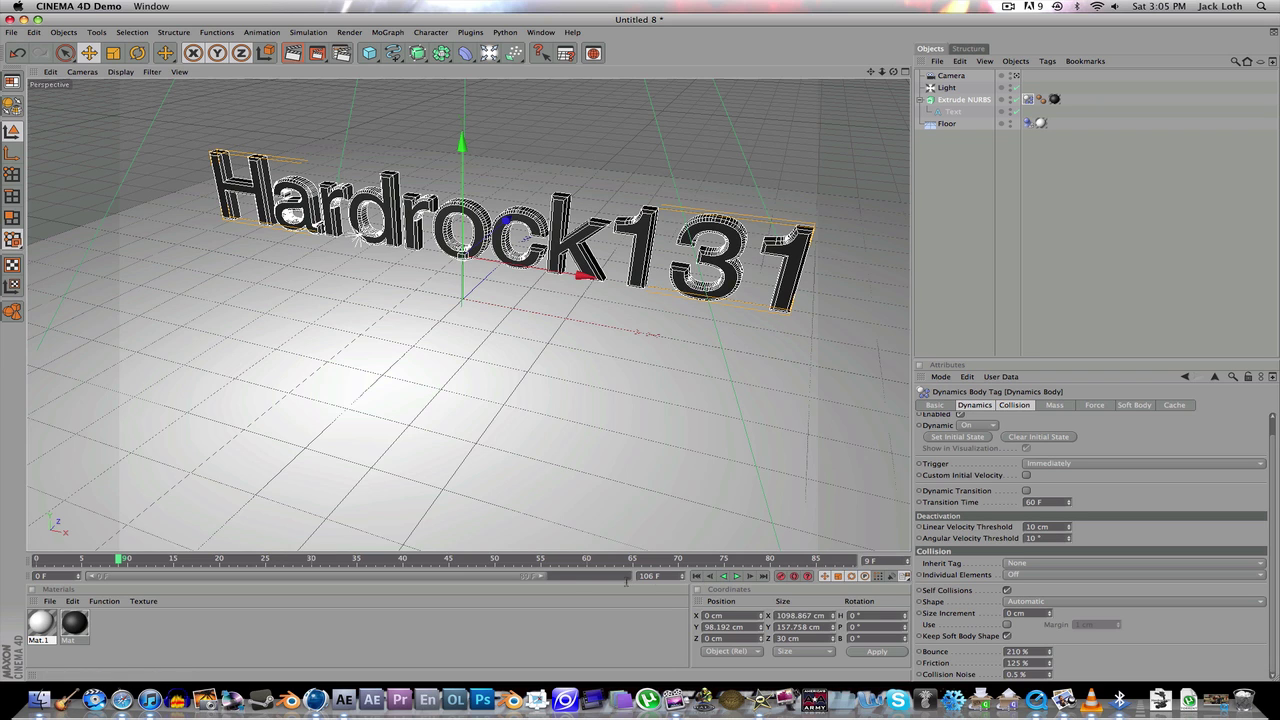
left_click_drag(548, 578, 643, 580)
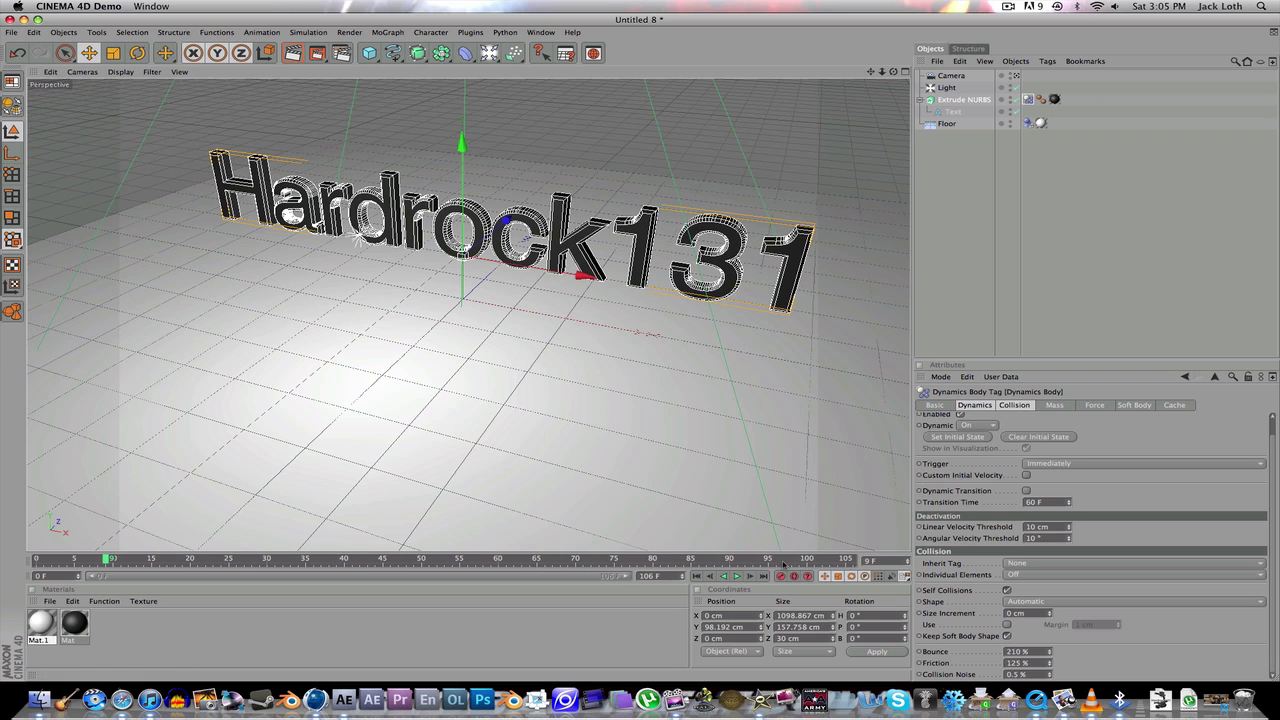
left_click(852, 560)
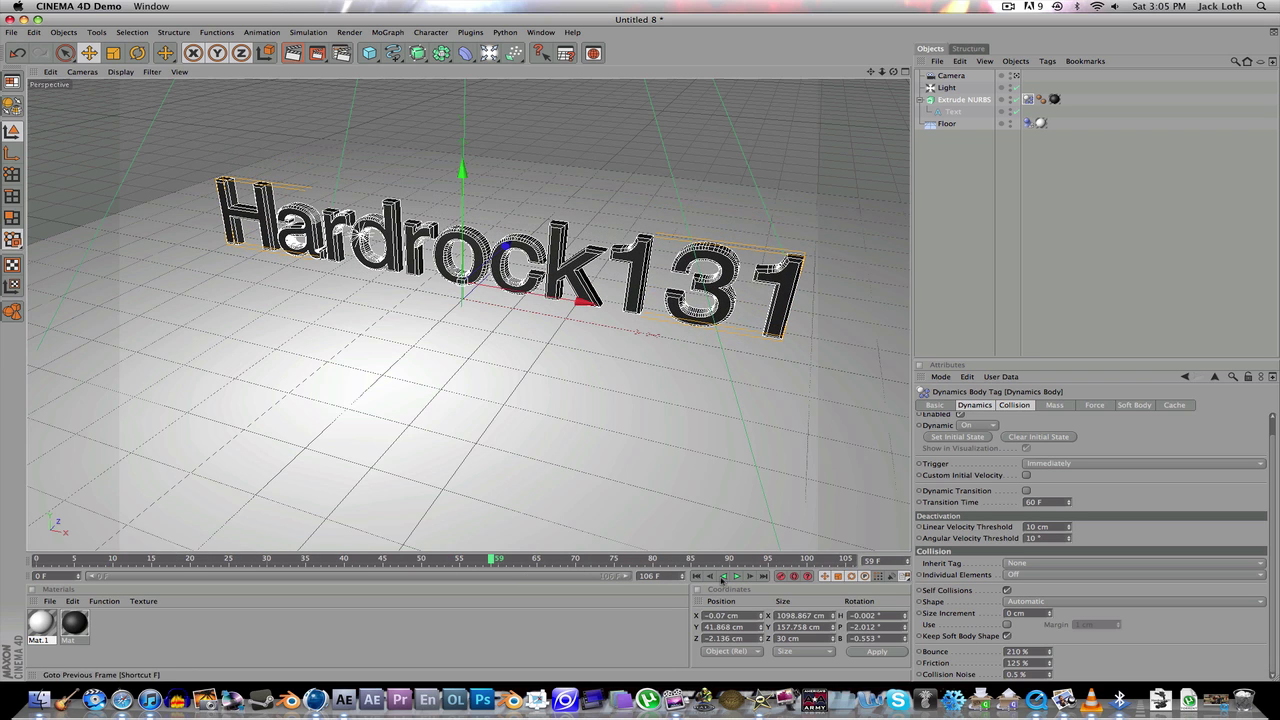
Replay the drop from frame 0, then rewind to the first frame
left_click(697, 576)
left_click(736, 576)
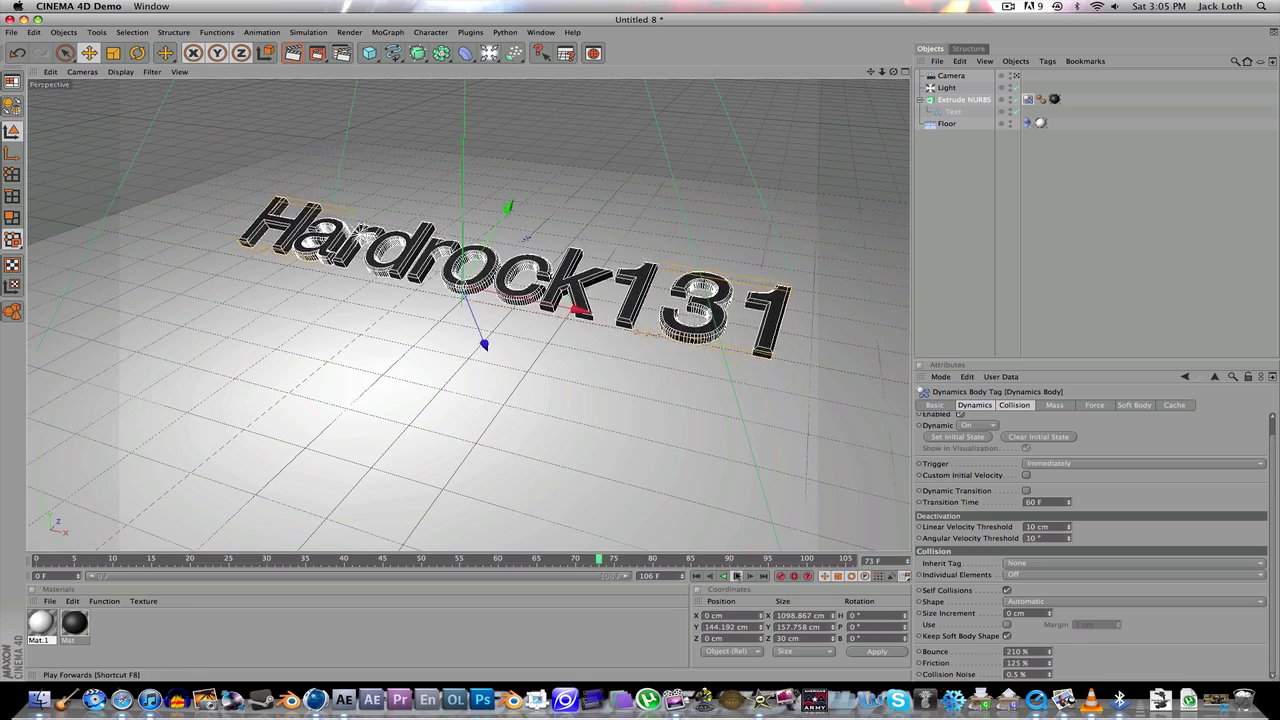
left_click(737, 577)
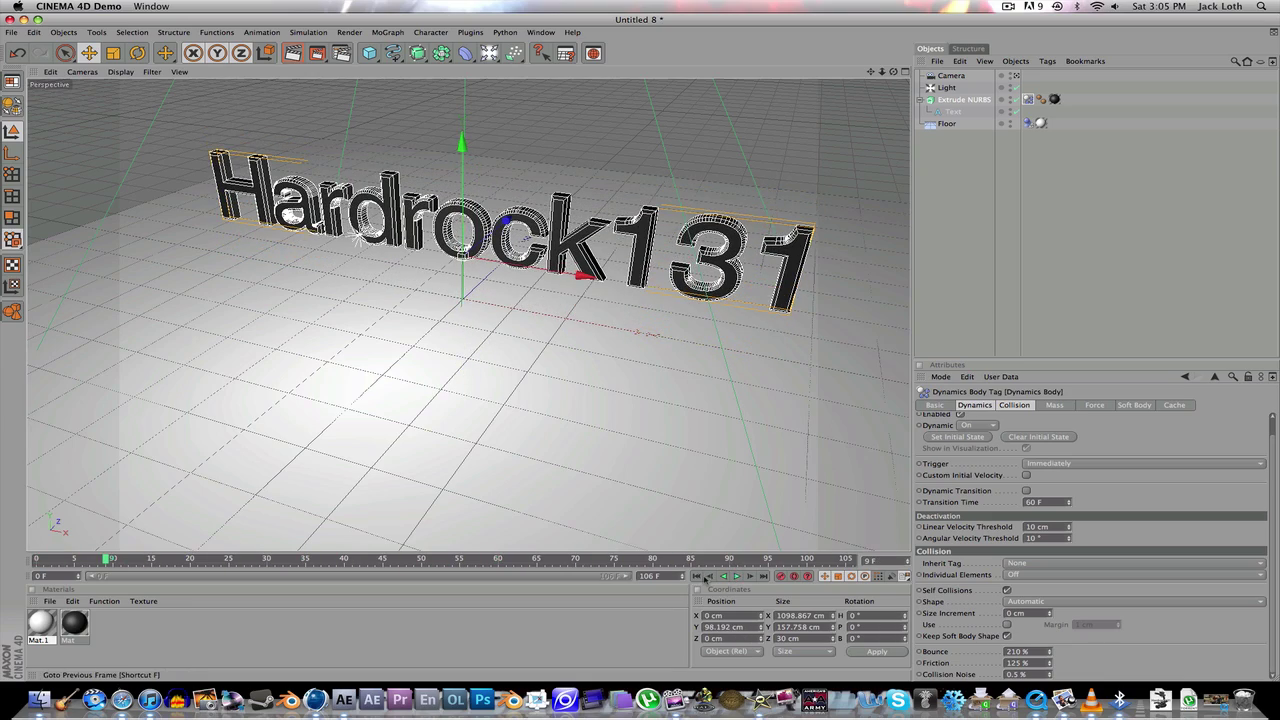
left_click(702, 577)
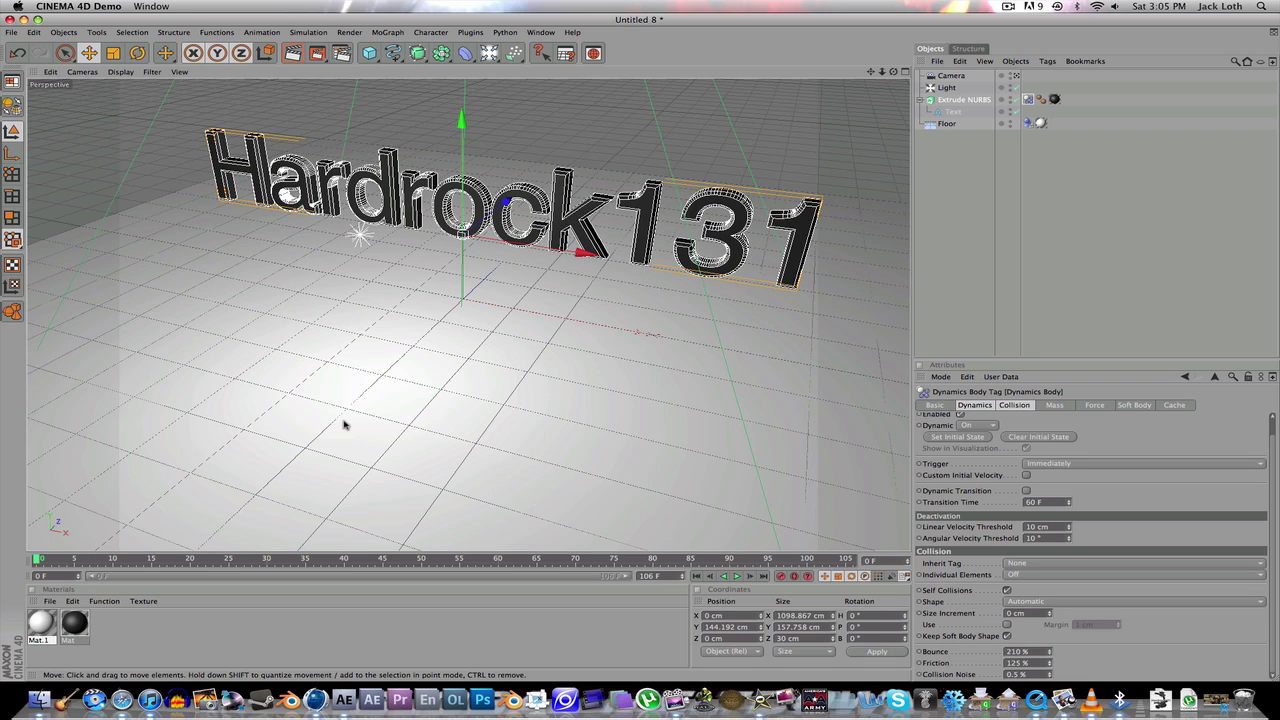
In Render Settings, set the save format to QuickTime Movie
left_click(340, 53)
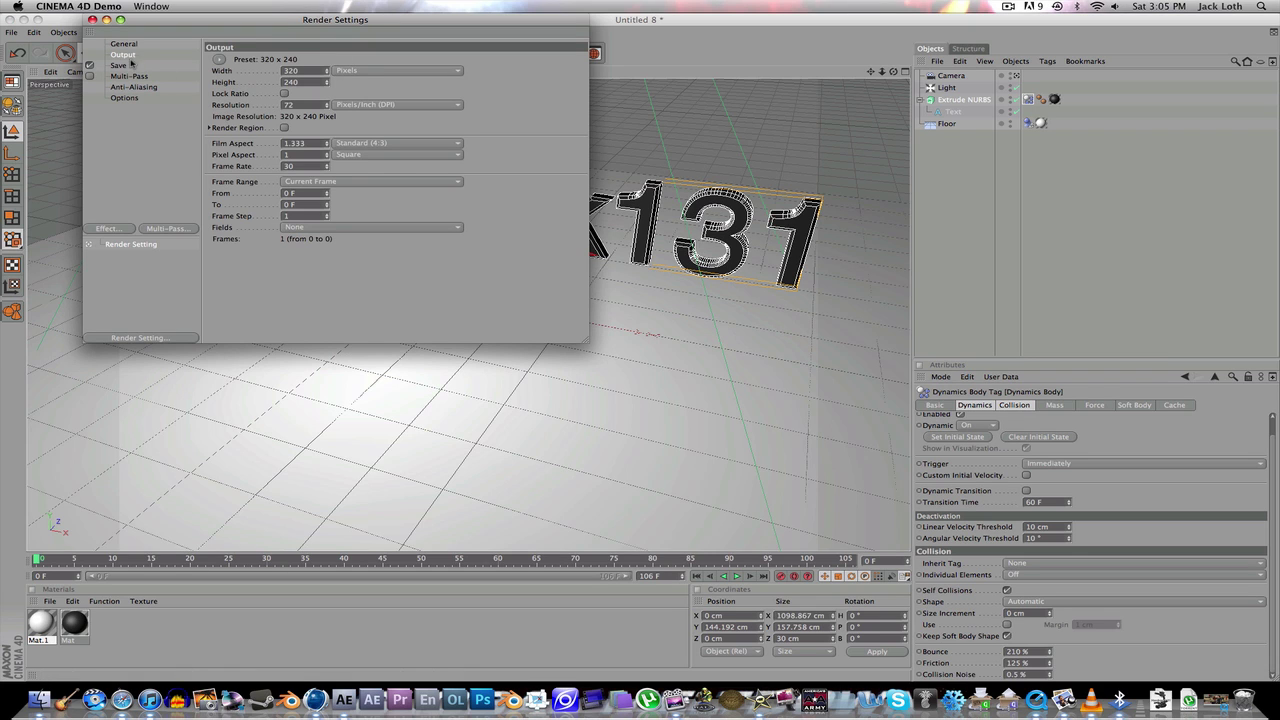
left_click(120, 65)
left_click(352, 94)
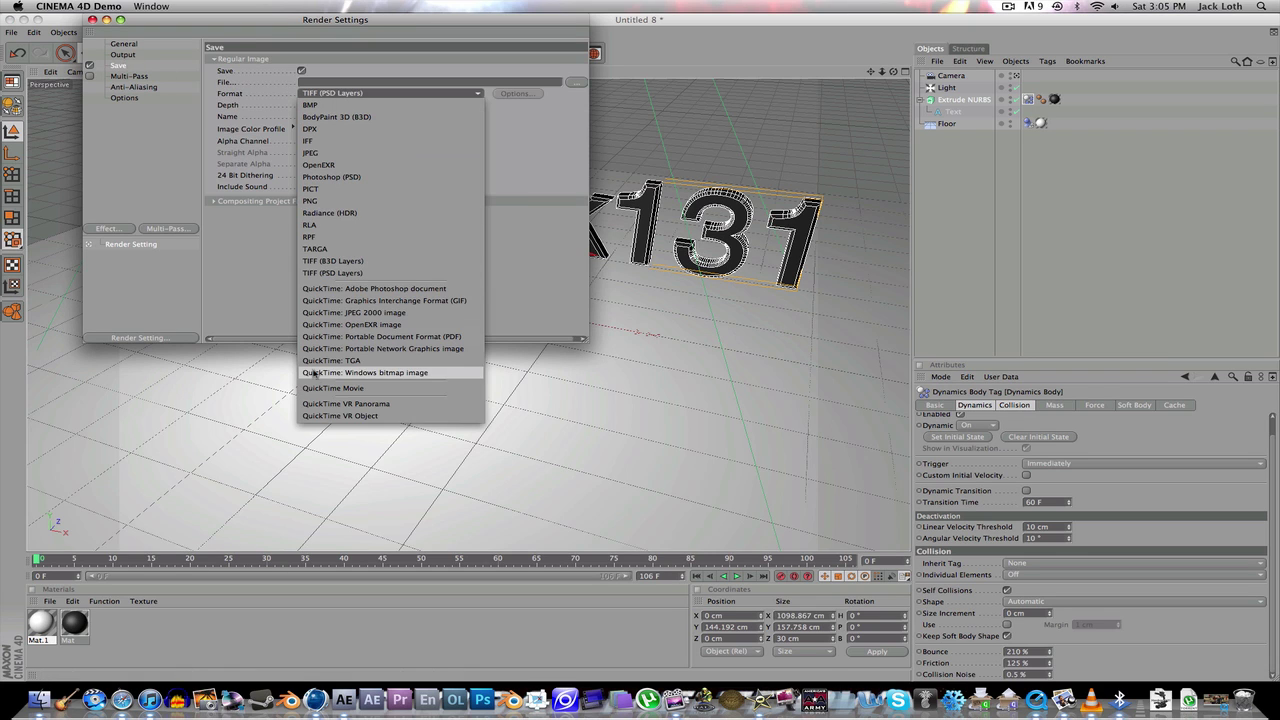
left_click(320, 389)
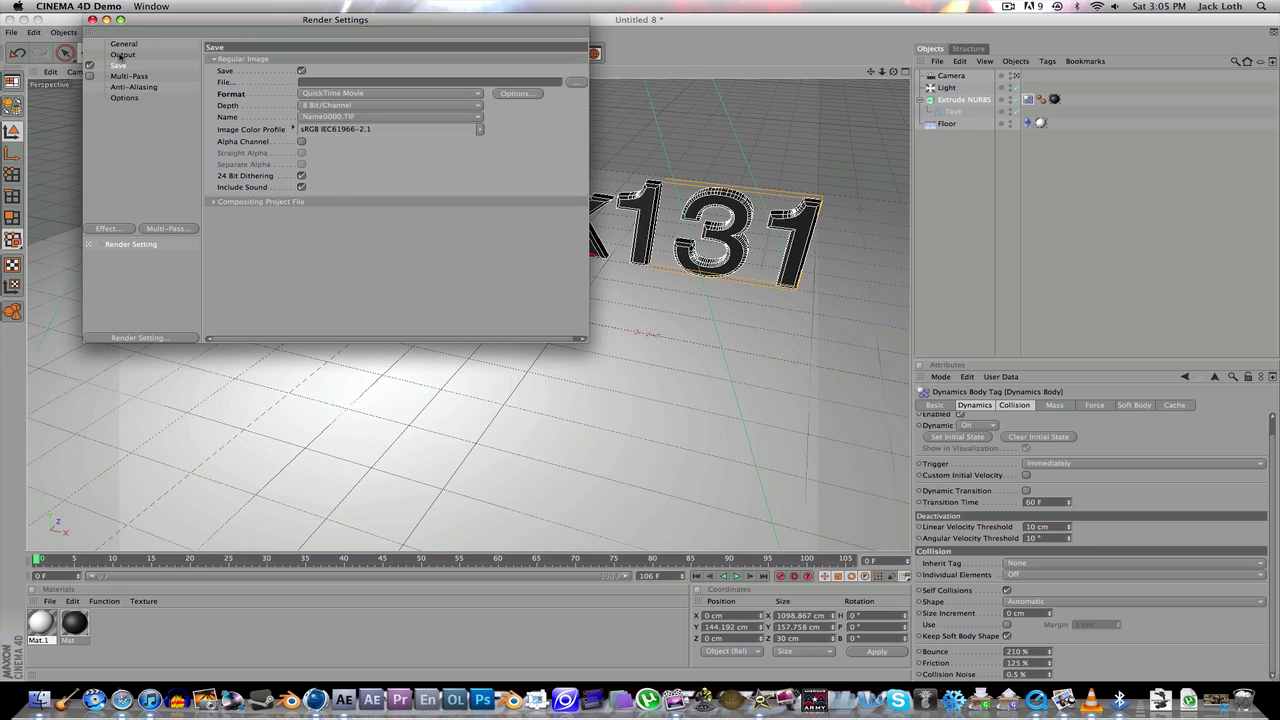
Set the output resolution to the 640 x 480 preset and the frame range to 0–110
left_click(122, 54)
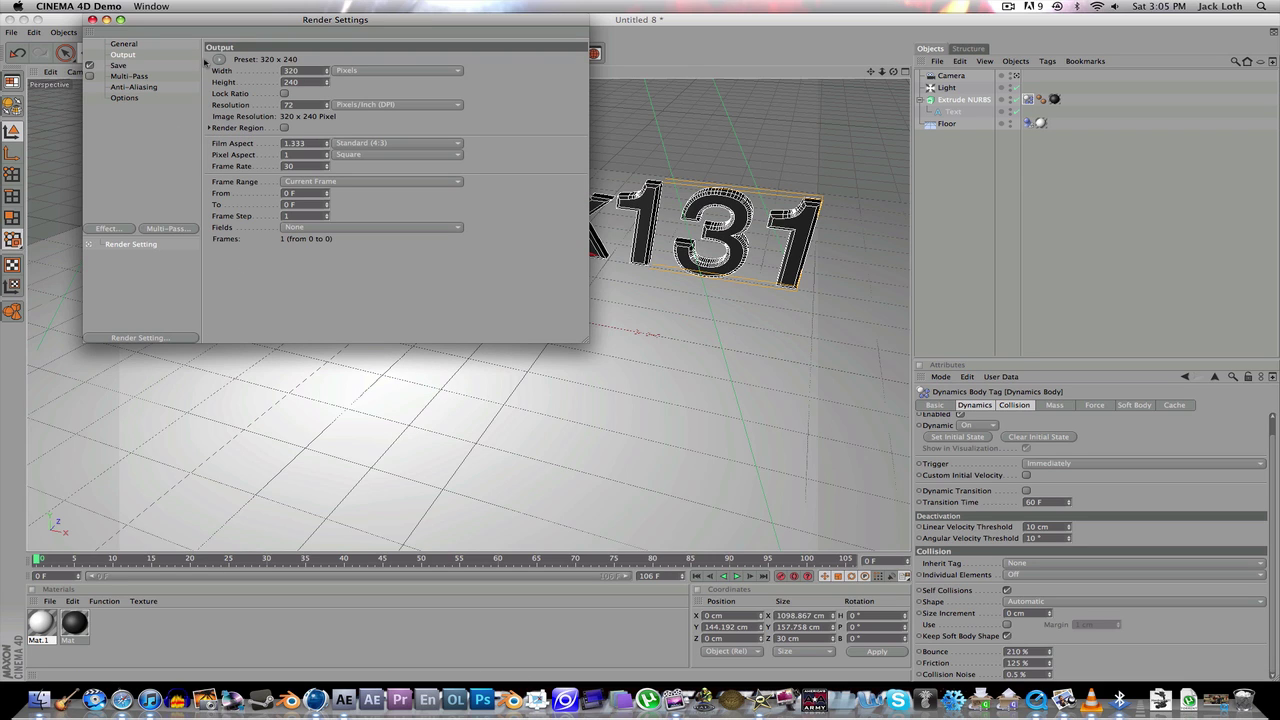
left_click(215, 60)
mouse_move(255, 71)
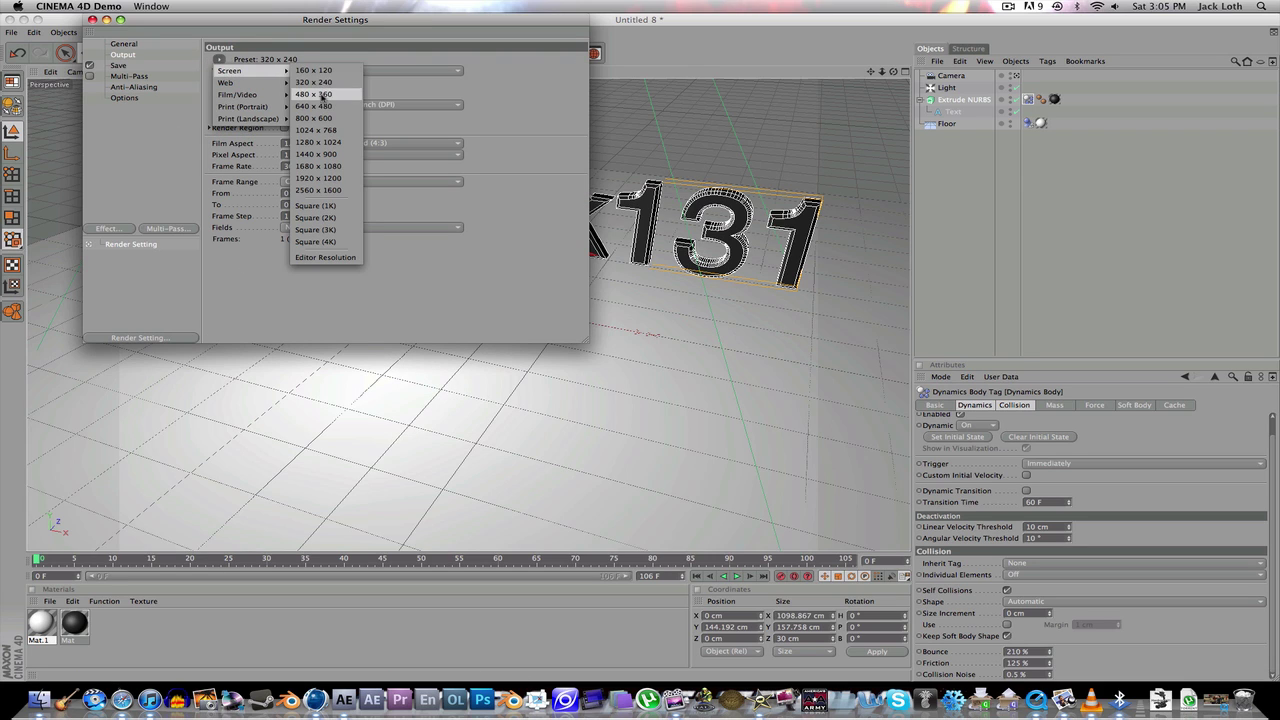
left_click(320, 105)
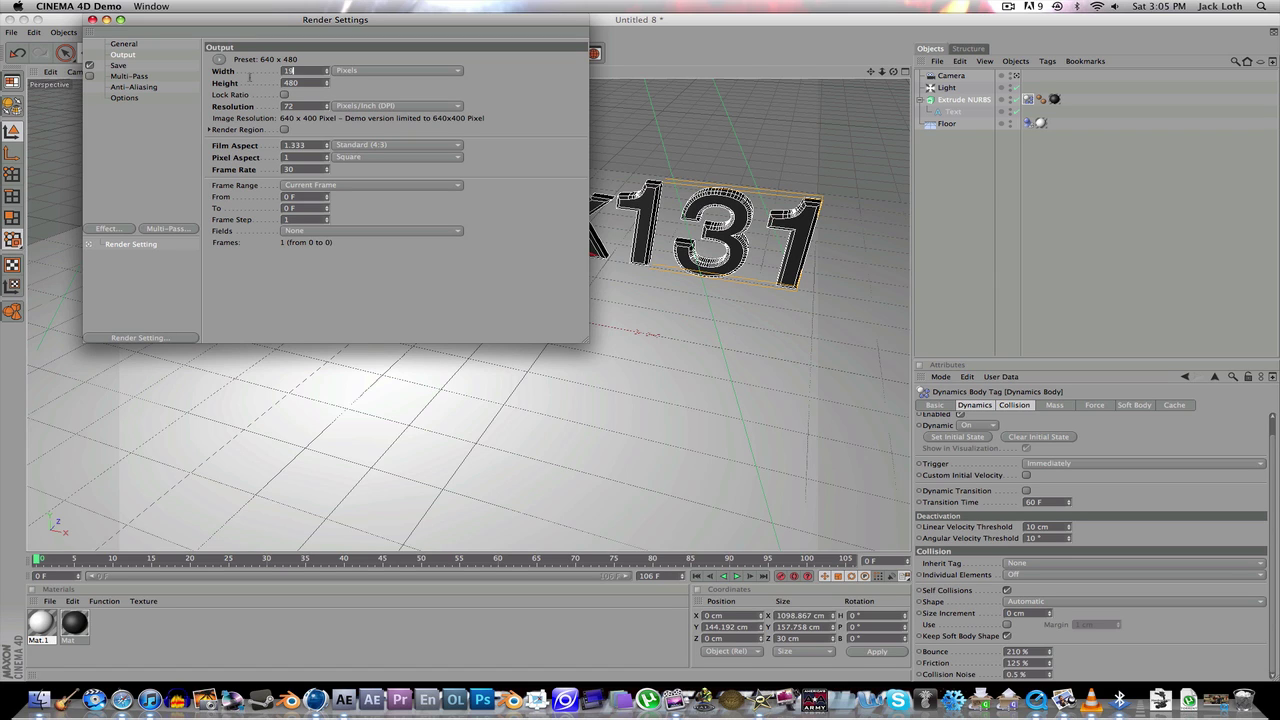
key("Tab")
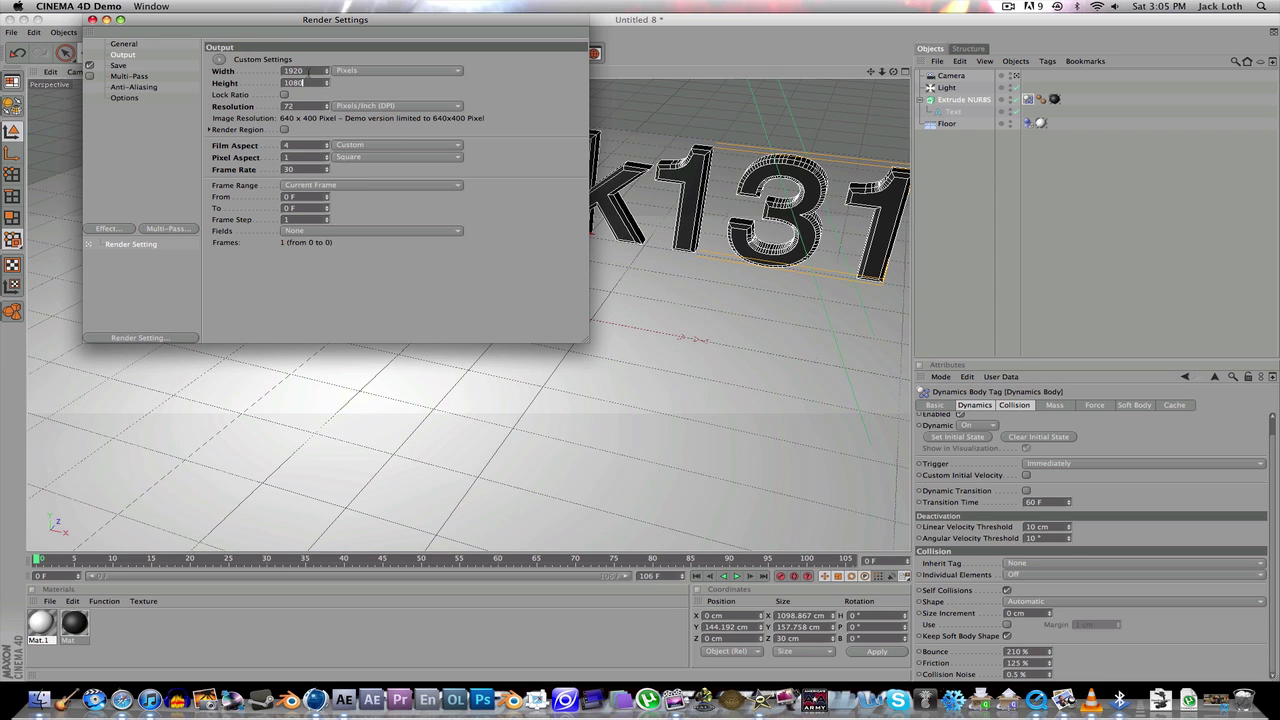
key("Return")
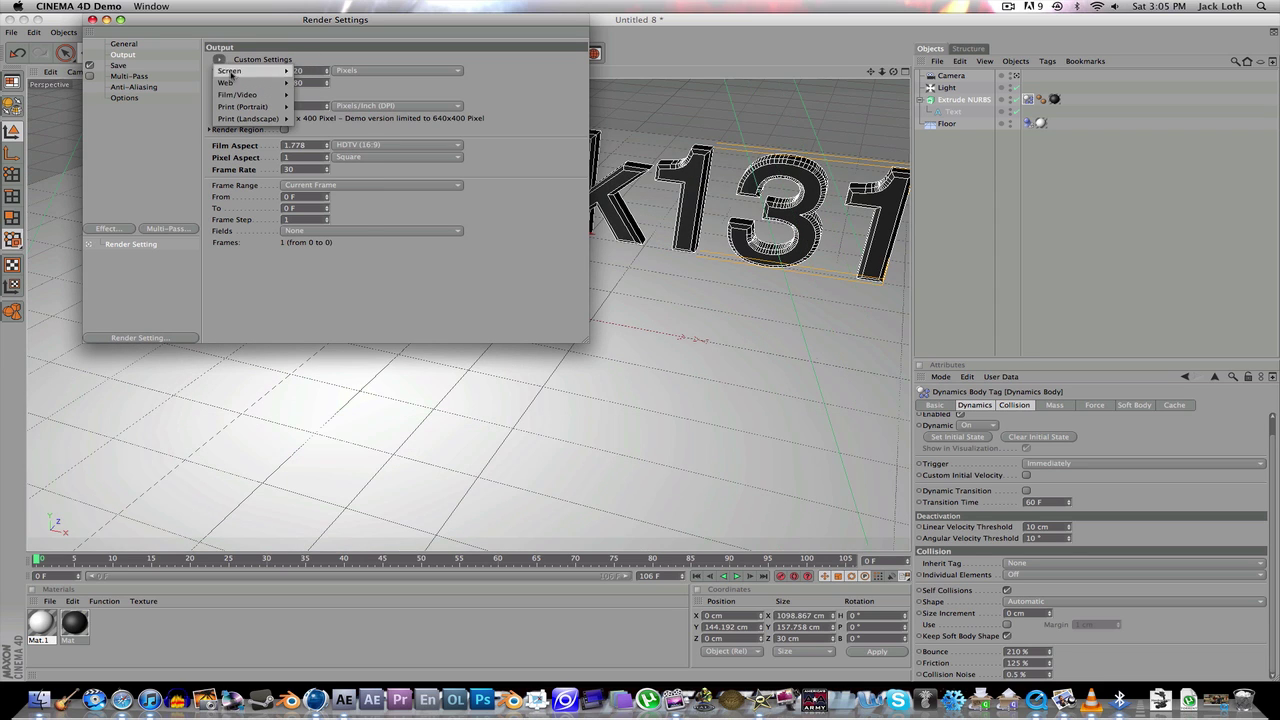
mouse_move(230, 71)
left_click(322, 107)
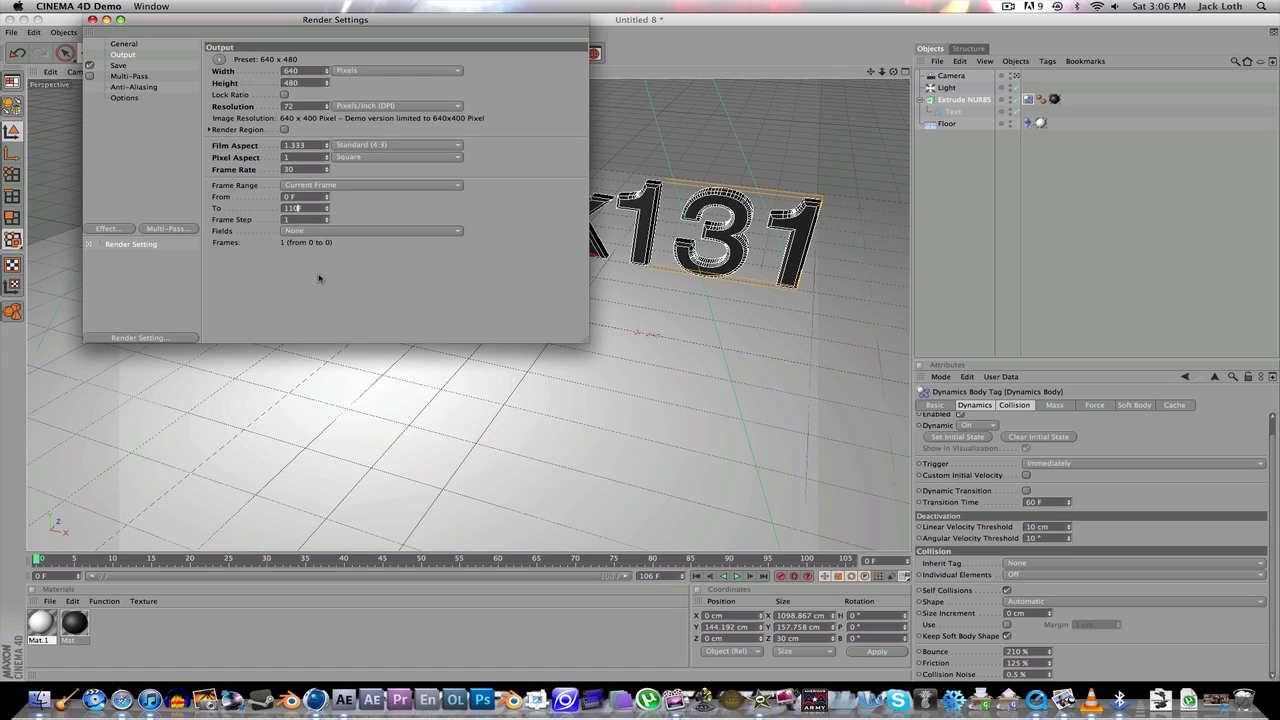
key("Return")
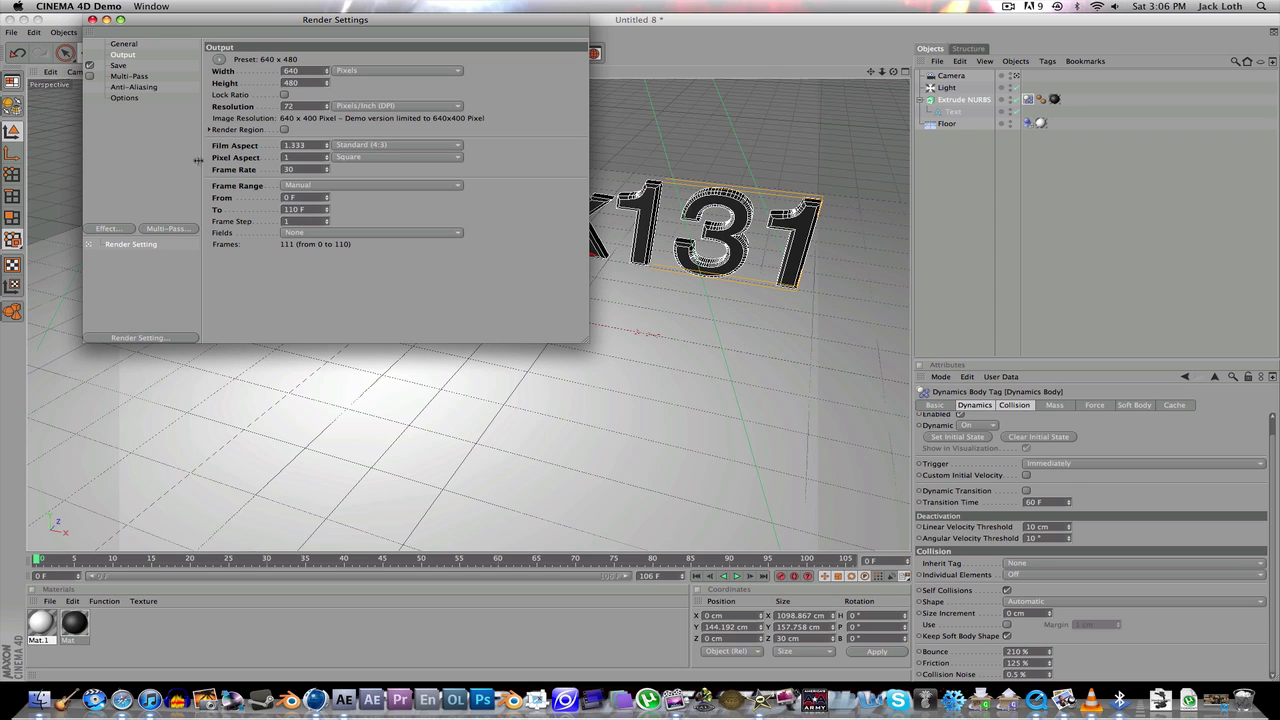
left_click(113, 65)
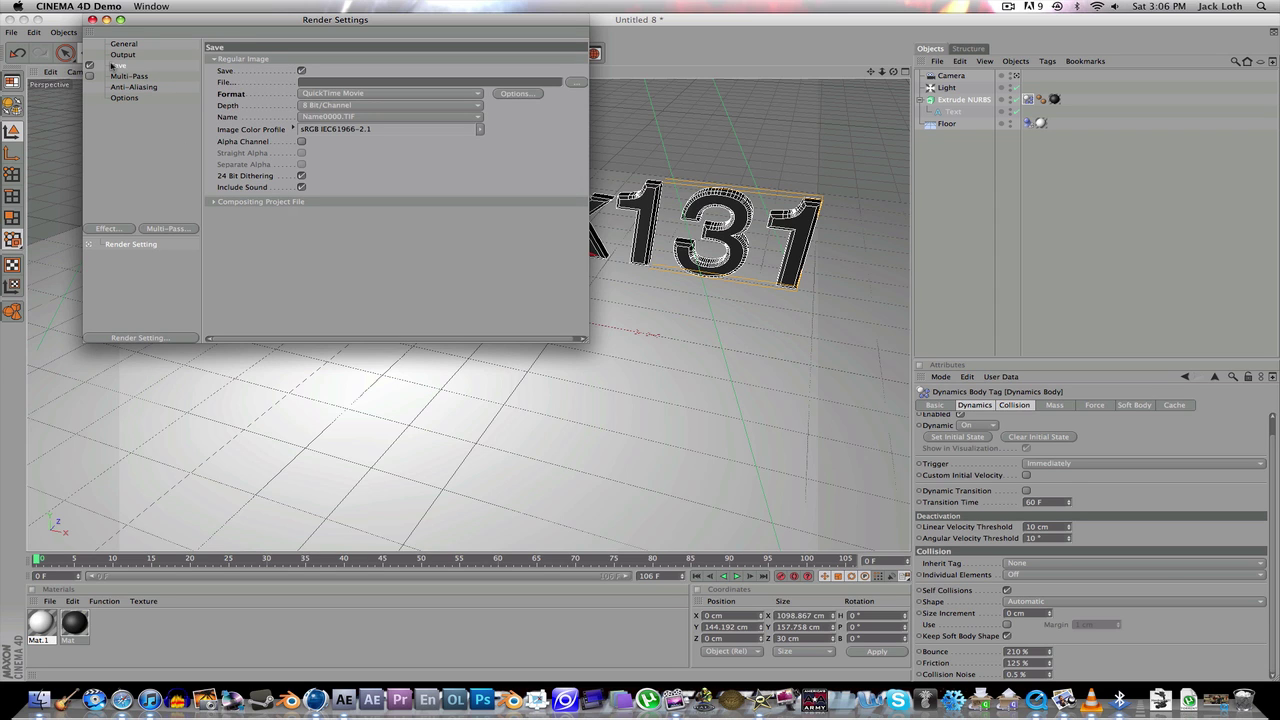
Close Render Settings and switch the viewport camera to a top view
left_click(121, 54)
left_click(92, 20)
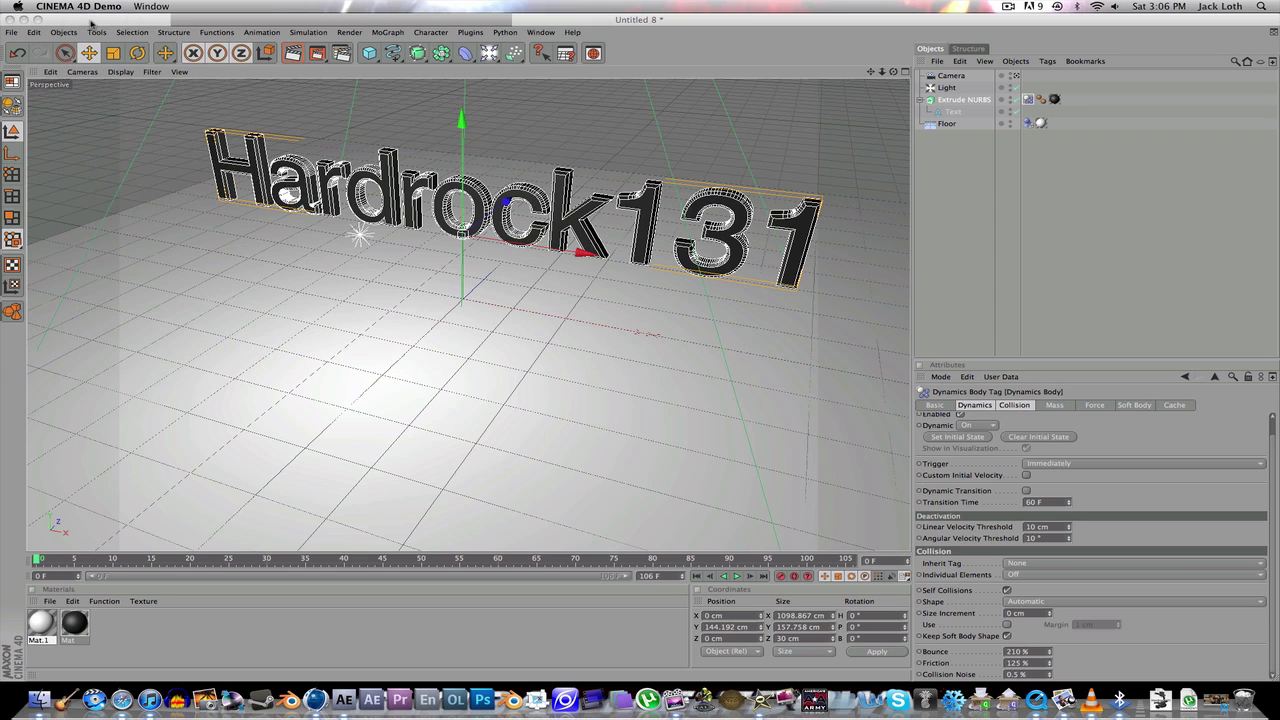
left_click(82, 71)
left_click(167, 95)
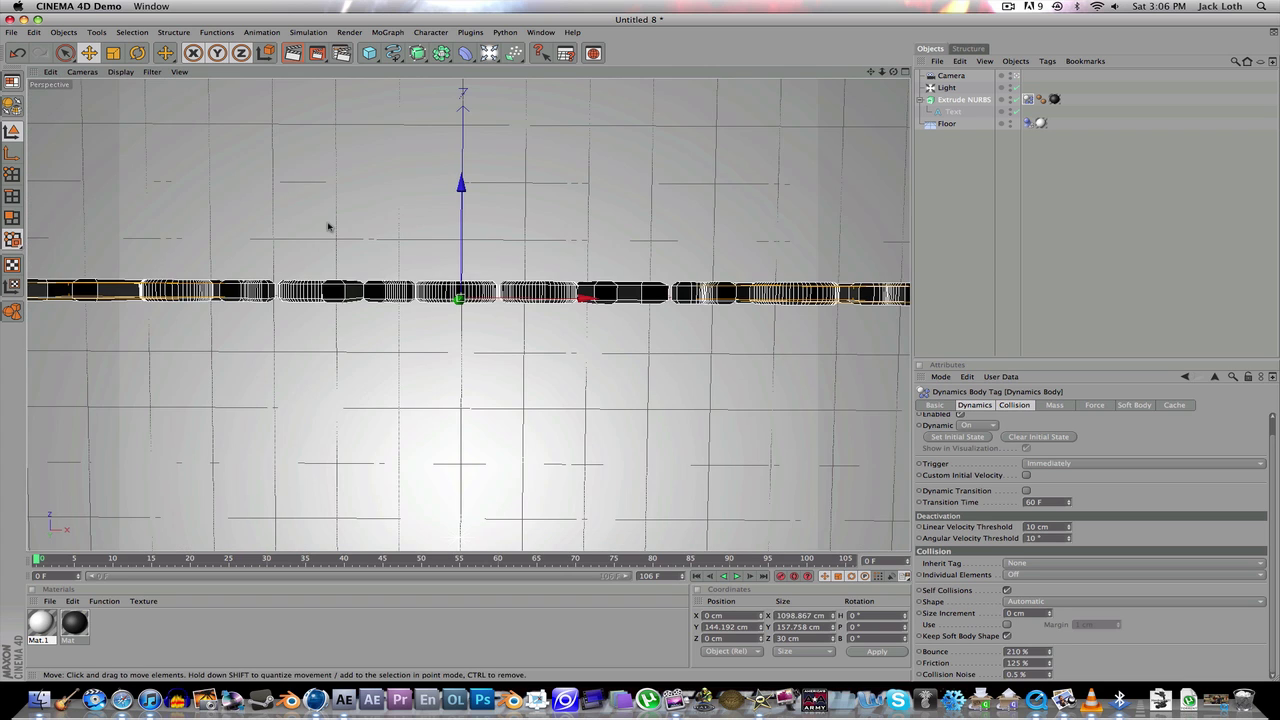
Render all 111 frames to the Picture Viewer without saving a file
scroll(312, 160, "down", 5)
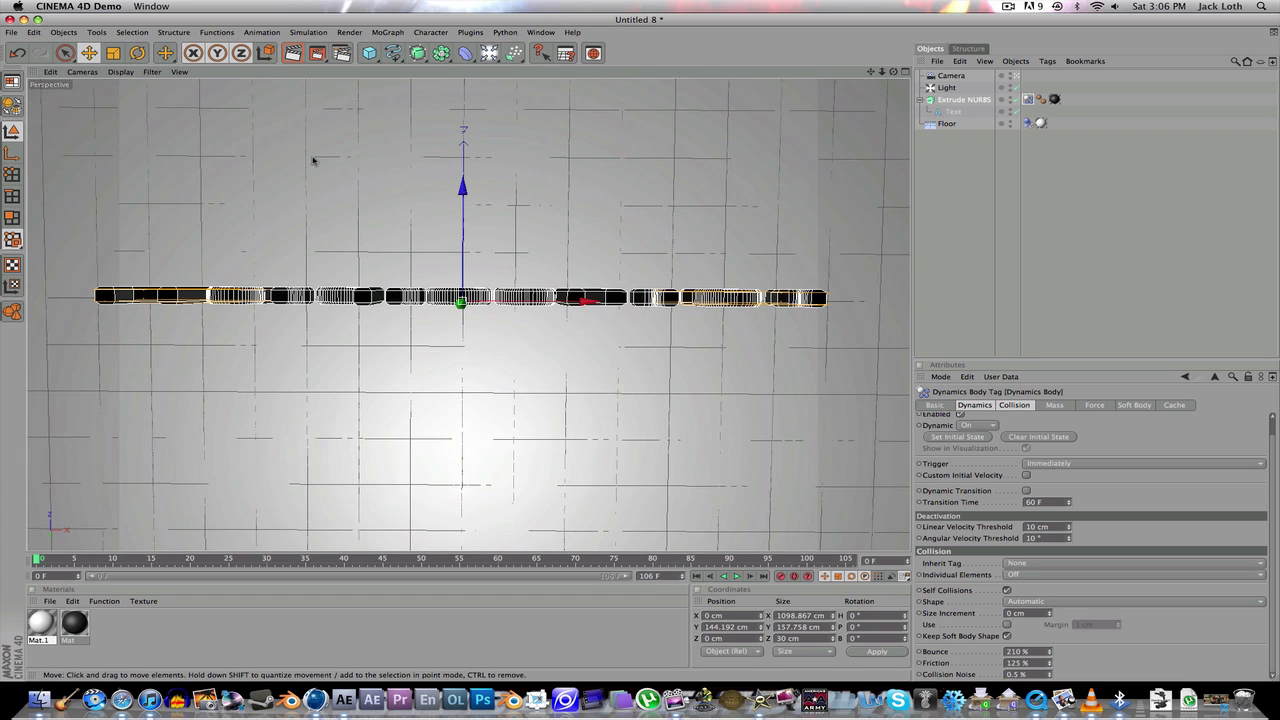
left_click(317, 53)
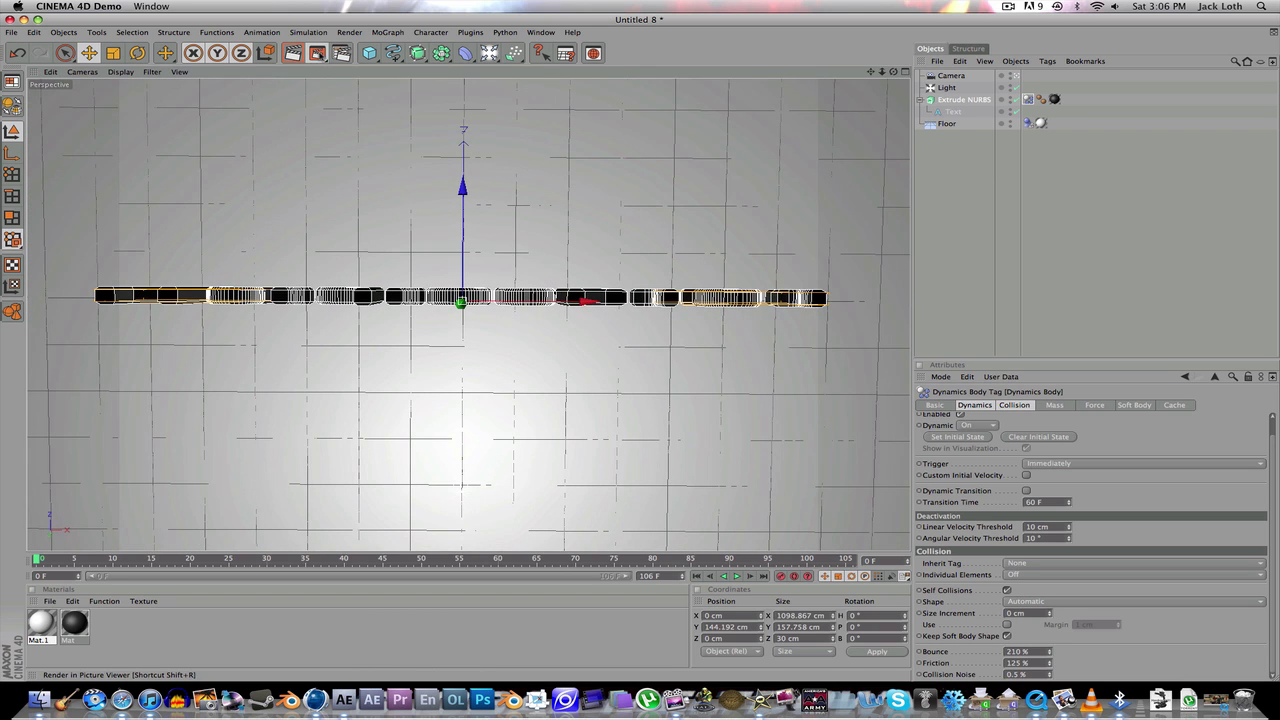
left_click(739, 233)
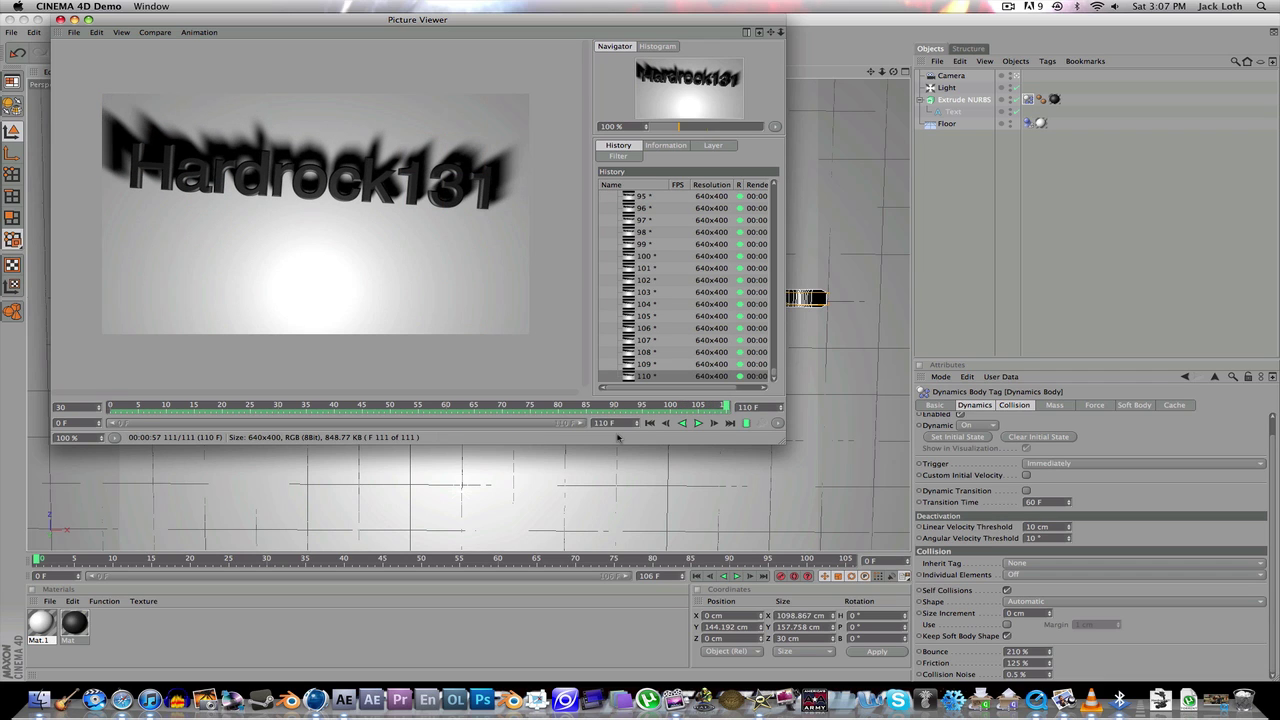
left_click(698, 423)
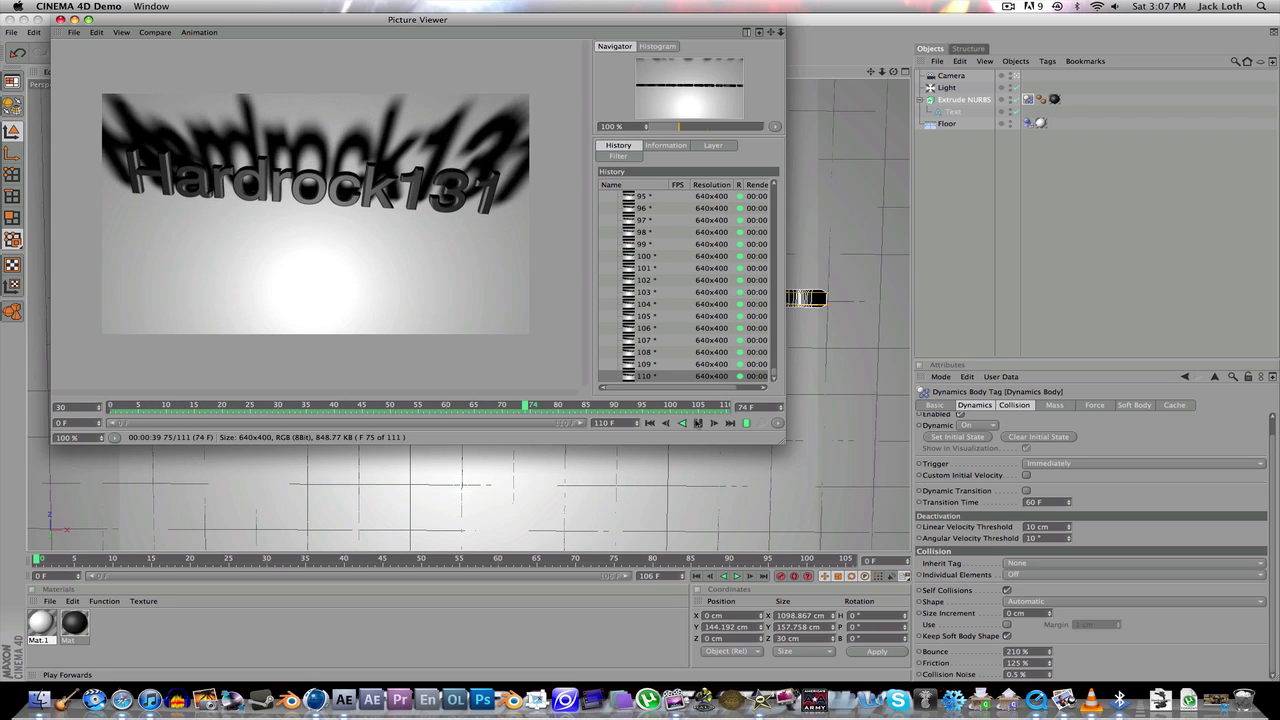
left_click(698, 423)
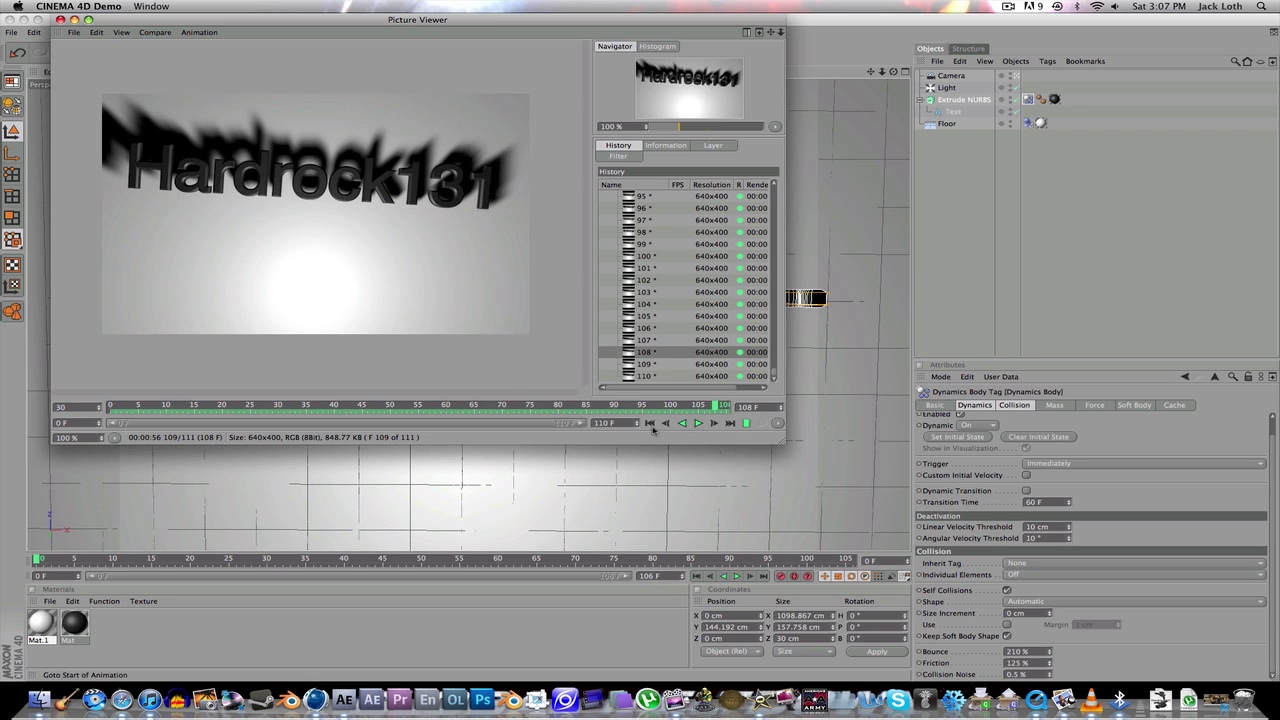
left_click(649, 423)
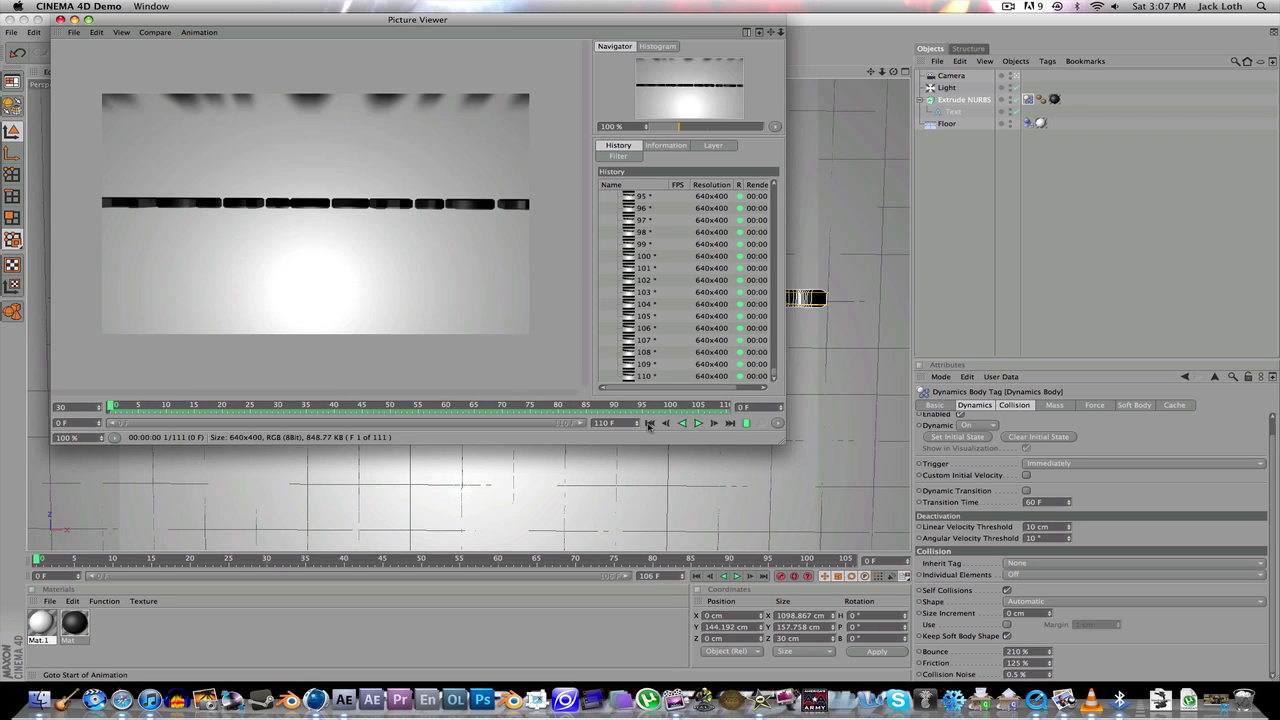
left_click(731, 423)
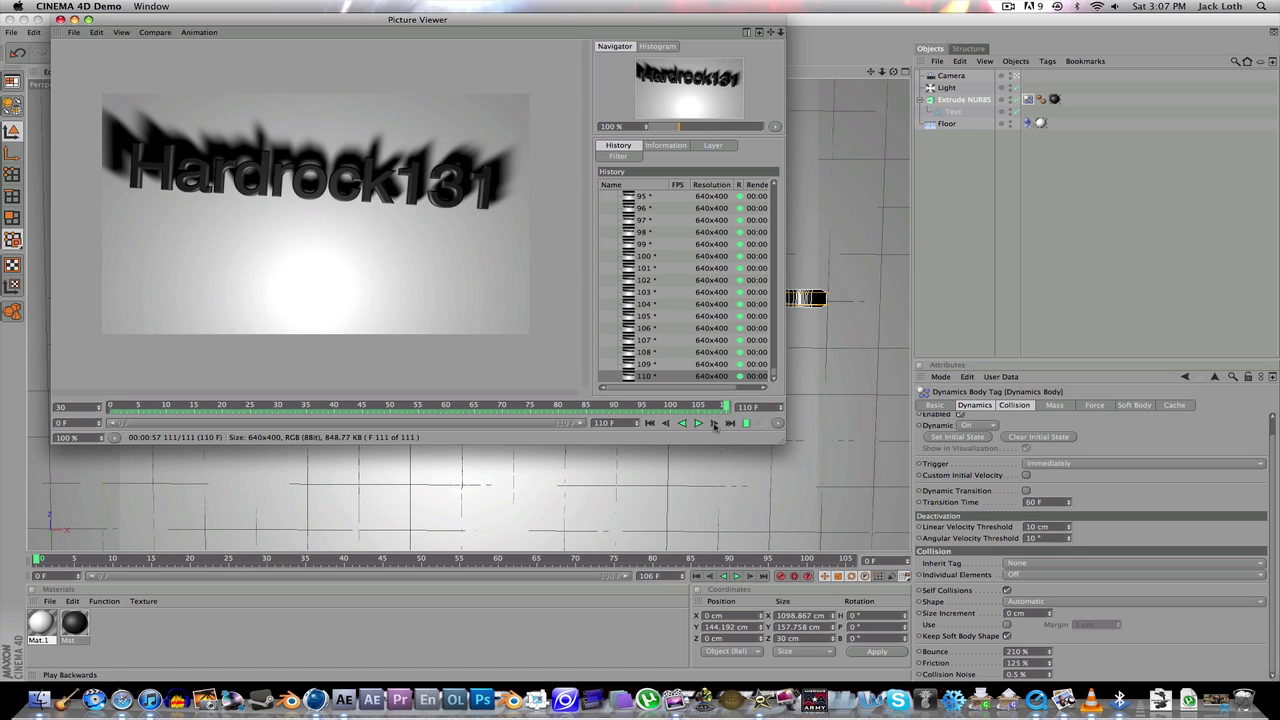